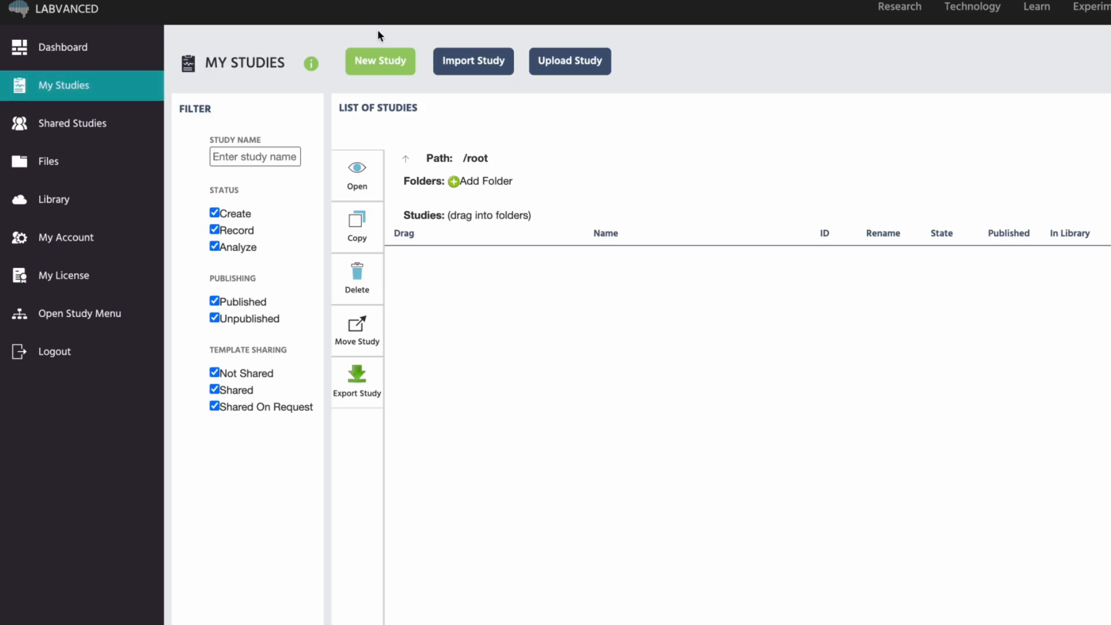
Create a new study and plan 5 initial-questionnaire pages and 5 instruction frames.
left_click(392, 70)
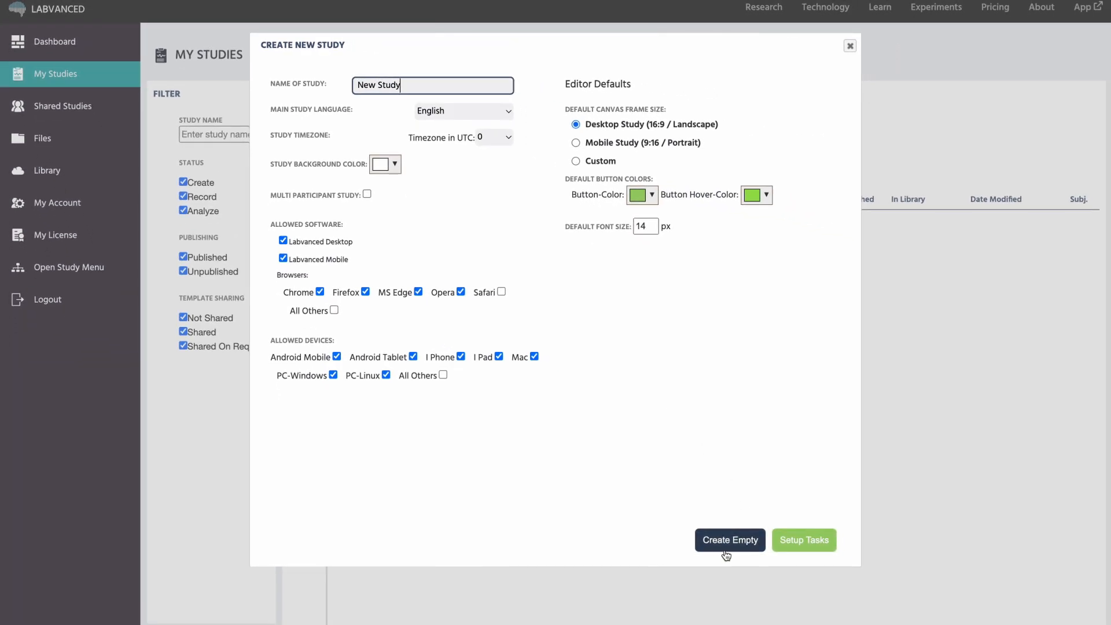
left_click(805, 550)
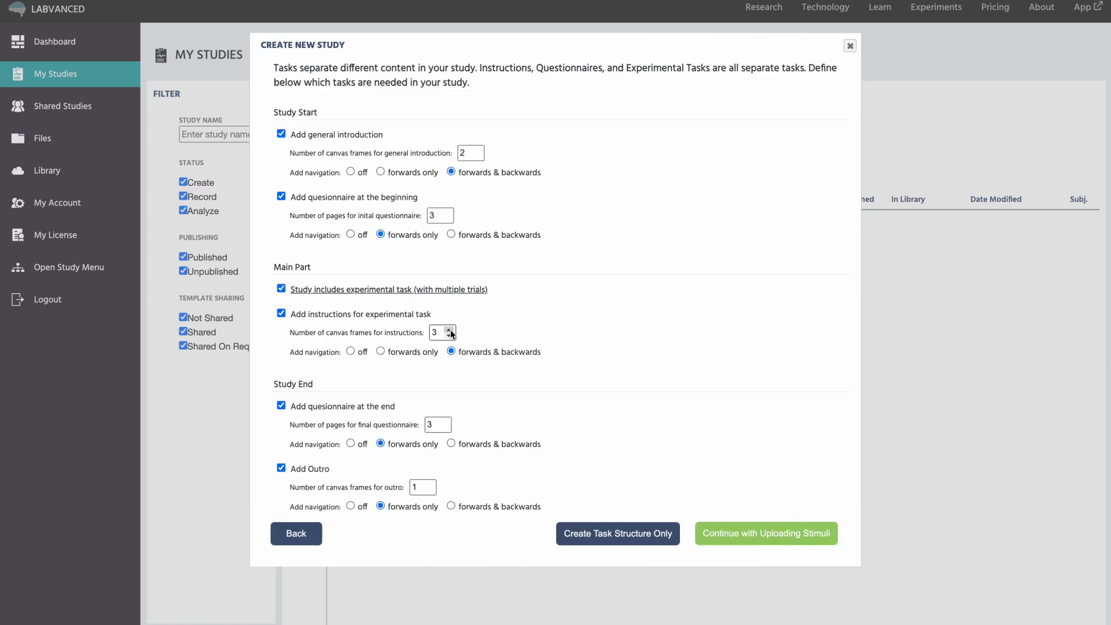
left_click(447, 214)
left_click(446, 213)
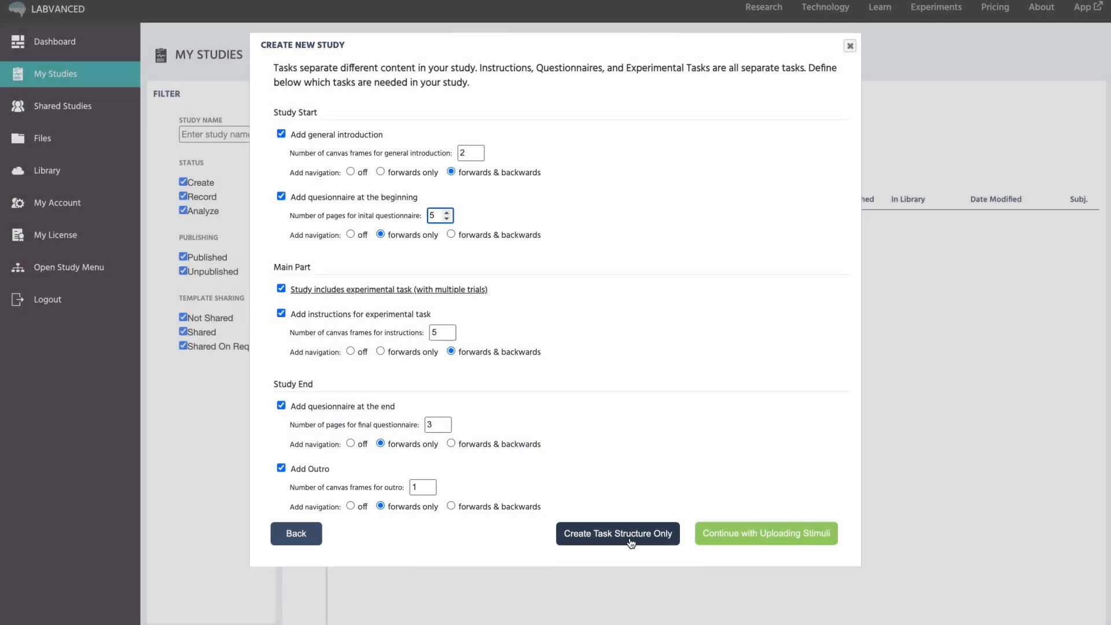
Build the five-task structure and replace the intro text with 'Welcome!' at size 20.
left_click(617, 533)
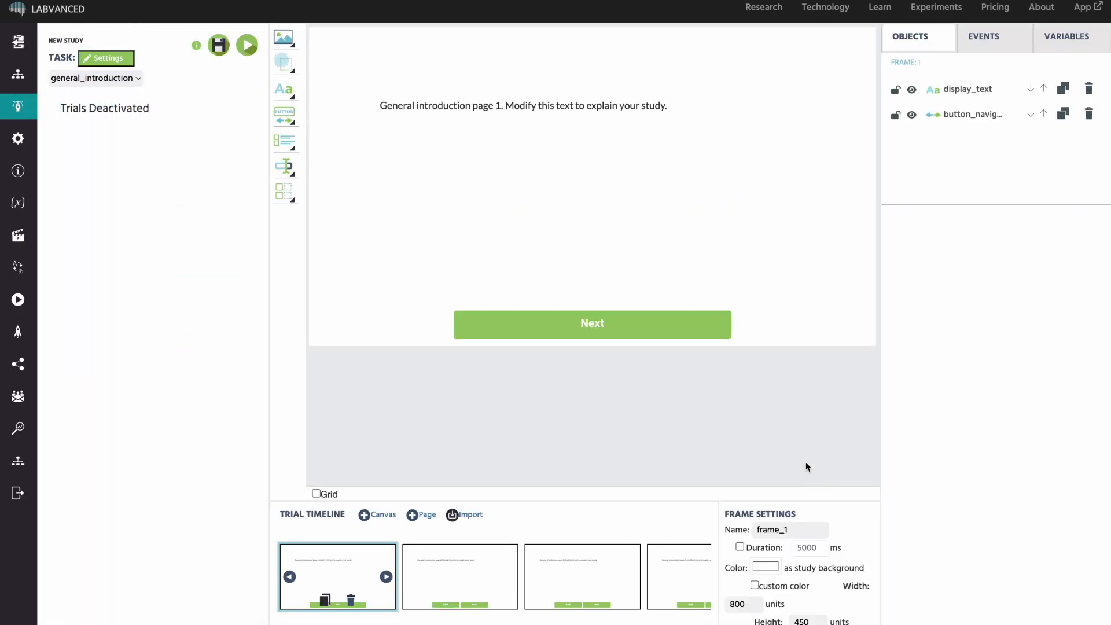
double_click(600, 107)
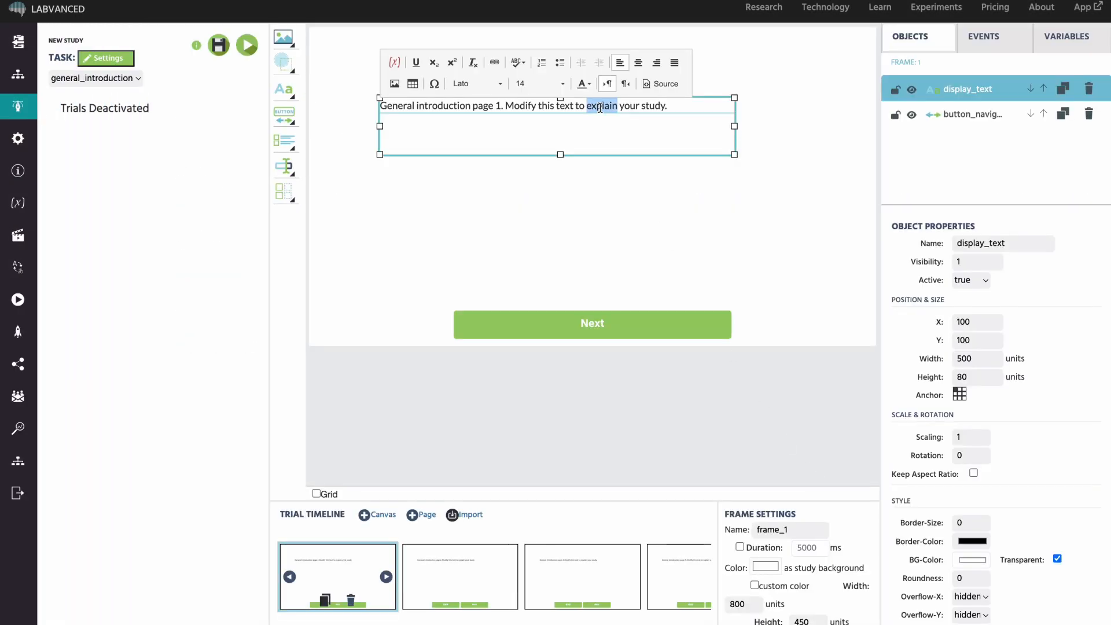
key("ctrl+a")
type("Welcom")
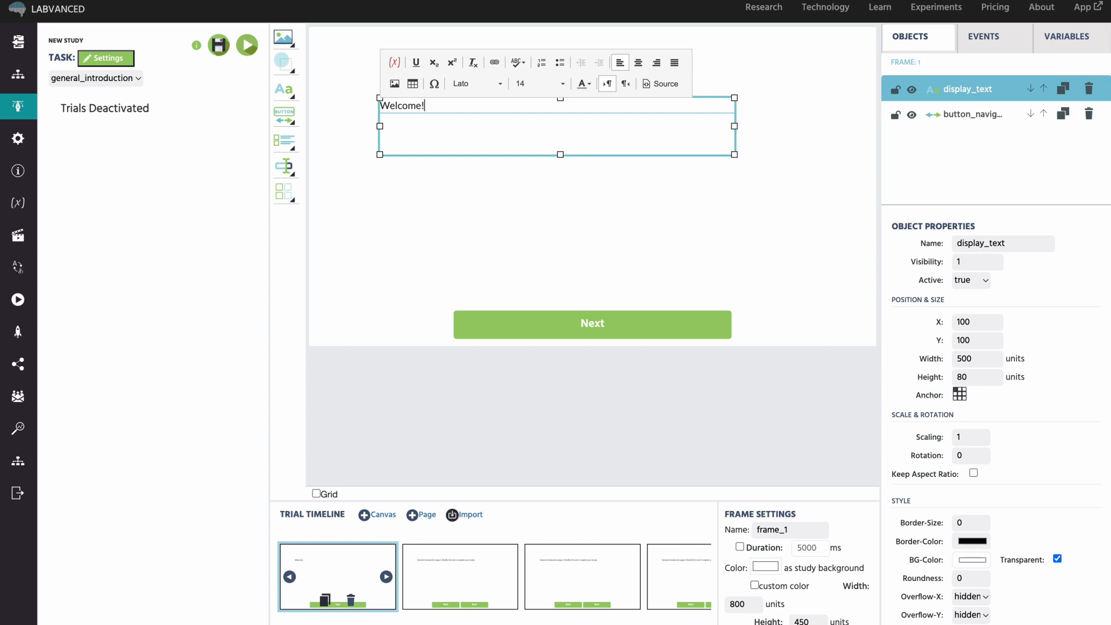
key("ctrl+a")
left_click(543, 86)
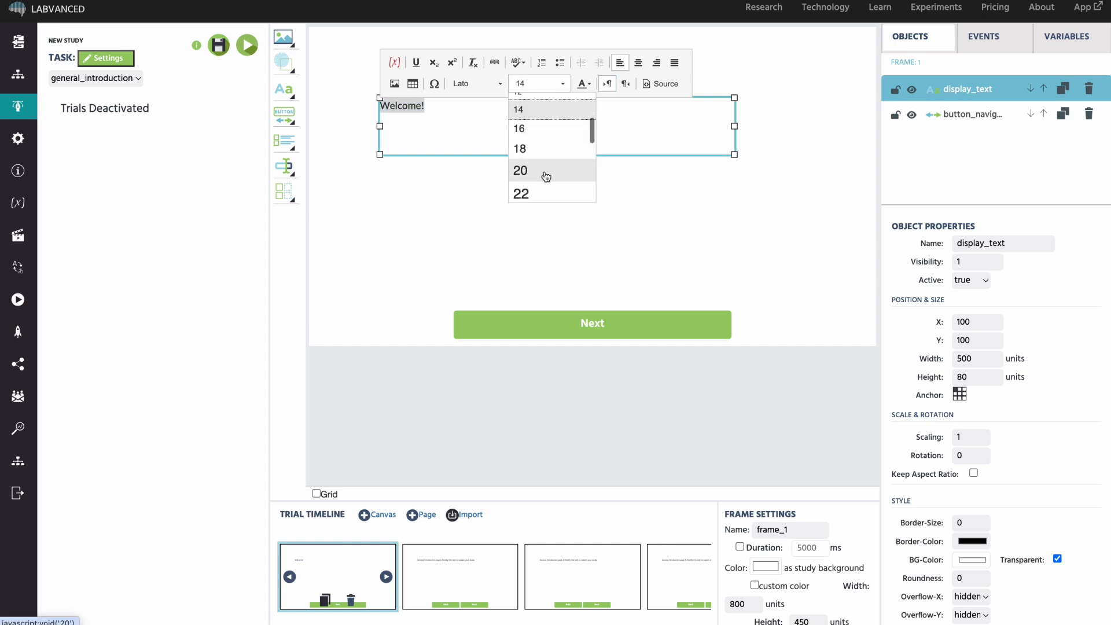
left_click(546, 172)
left_click(490, 210)
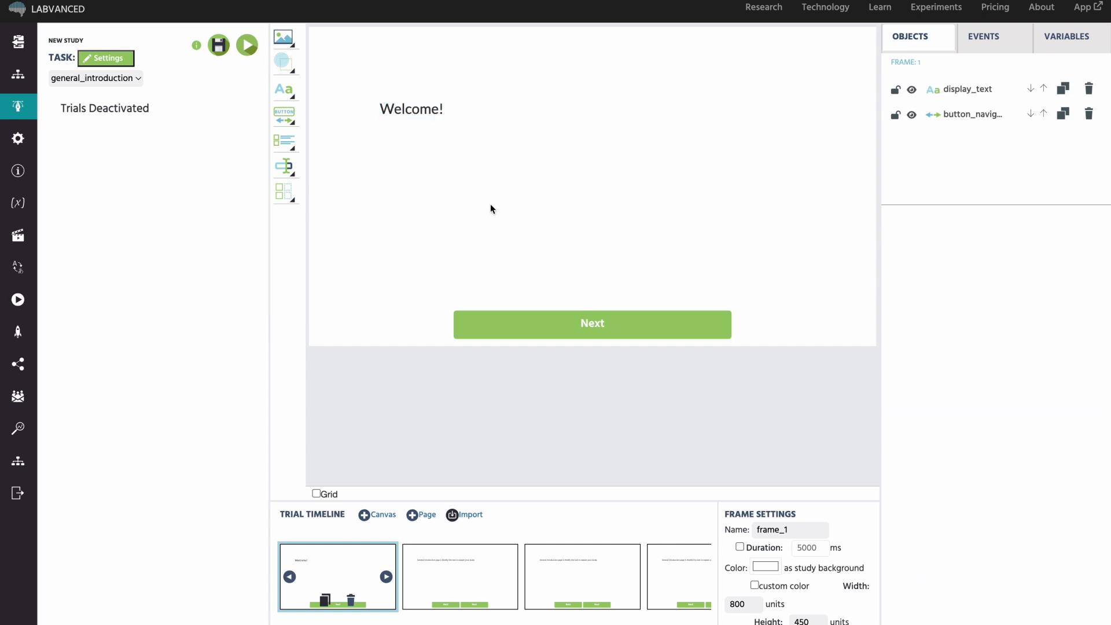
left_click(157, 95)
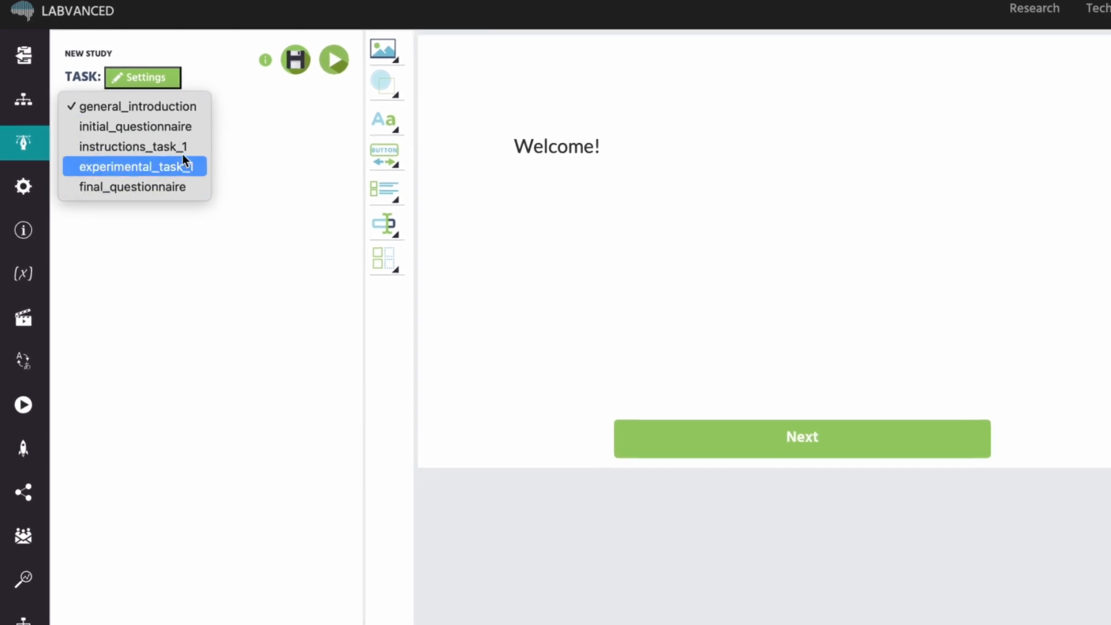
In initial_questionnaire, retitle the first page 'Preferences questionnaire' at font size 22.
left_click(189, 127)
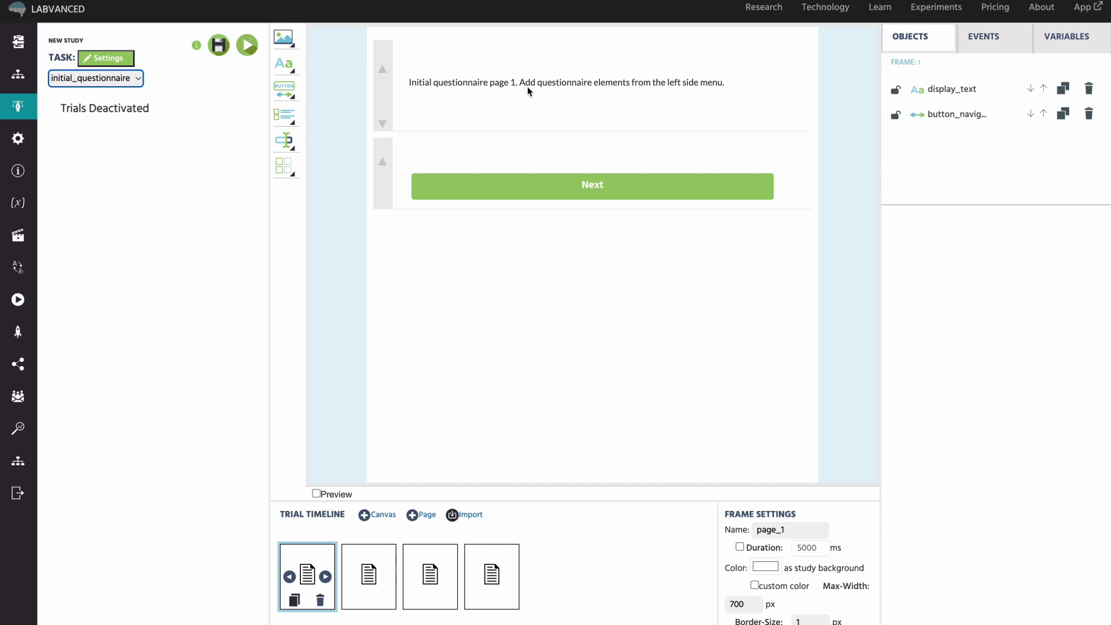
left_click(542, 81)
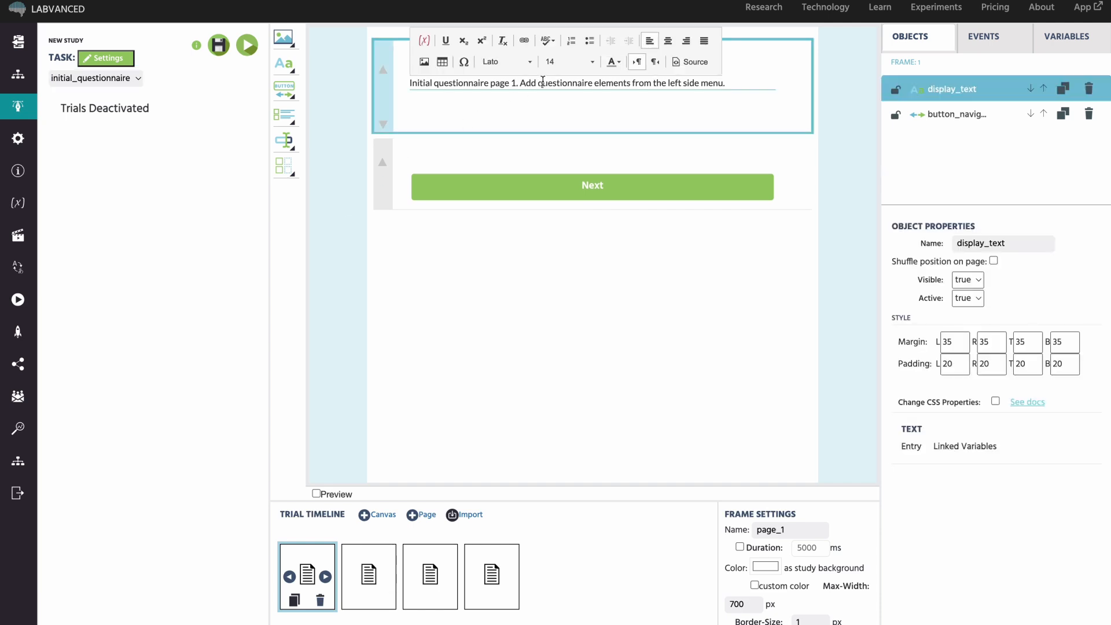
triple_click(543, 81)
left_click_drag(489, 83, 769, 77)
key("BackSpace")
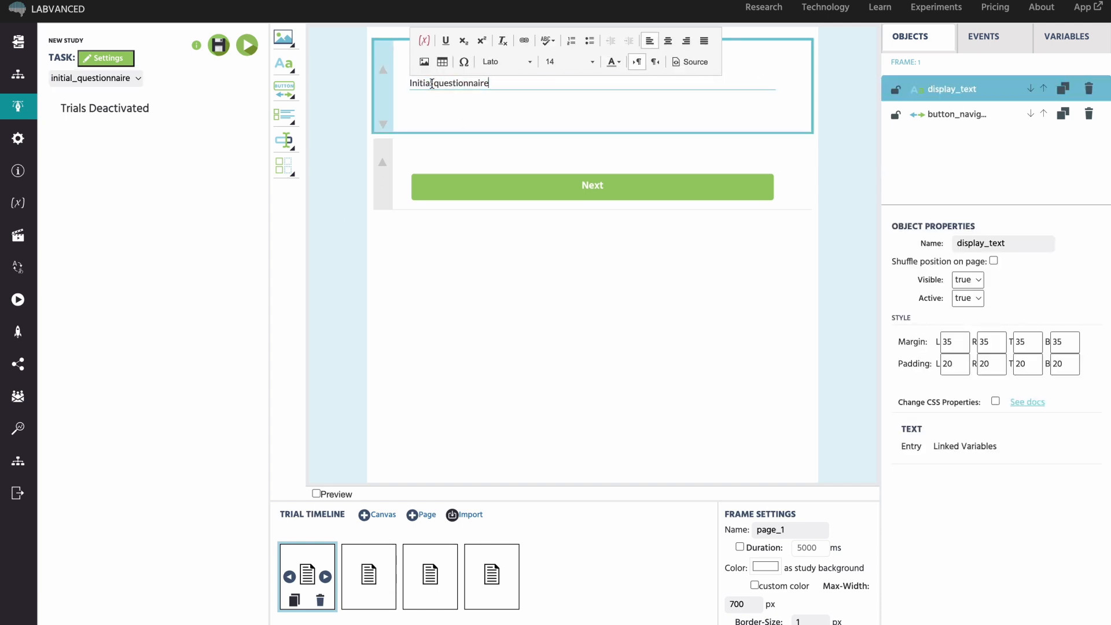
left_click(432, 84)
key("BackSpace")
key("BackSpace")
key("BackSpace")
key("BackSpace")
key("BackSpace")
key("BackSpace")
key("BackSpace")
type("Preferences")
left_click_drag(422, 120, 514, 84)
left_click(570, 62)
left_click(584, 139)
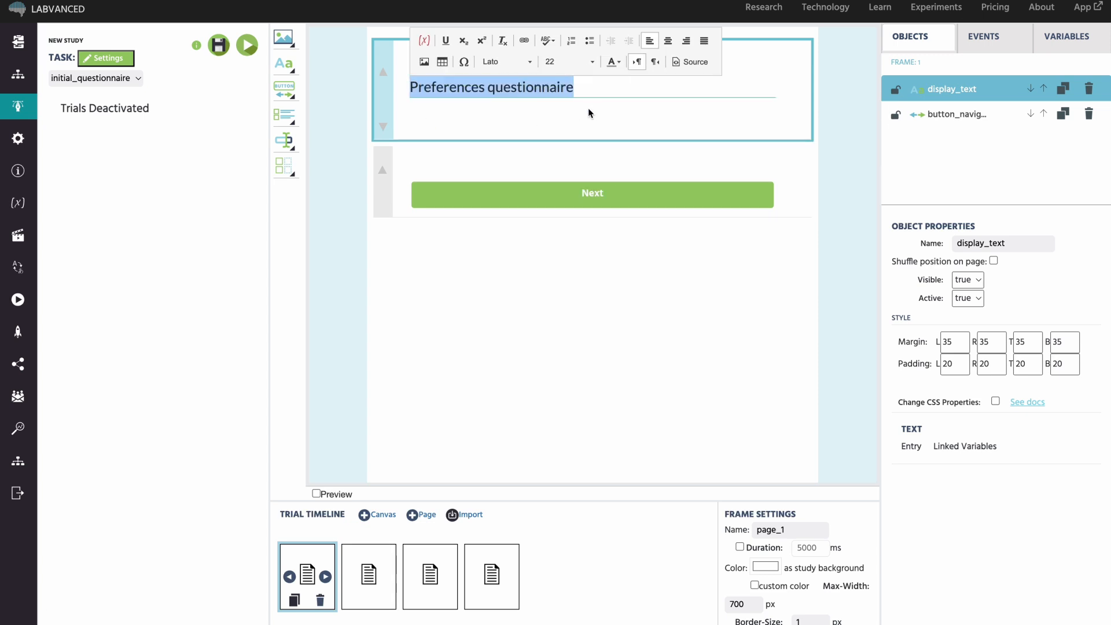
left_click(620, 124)
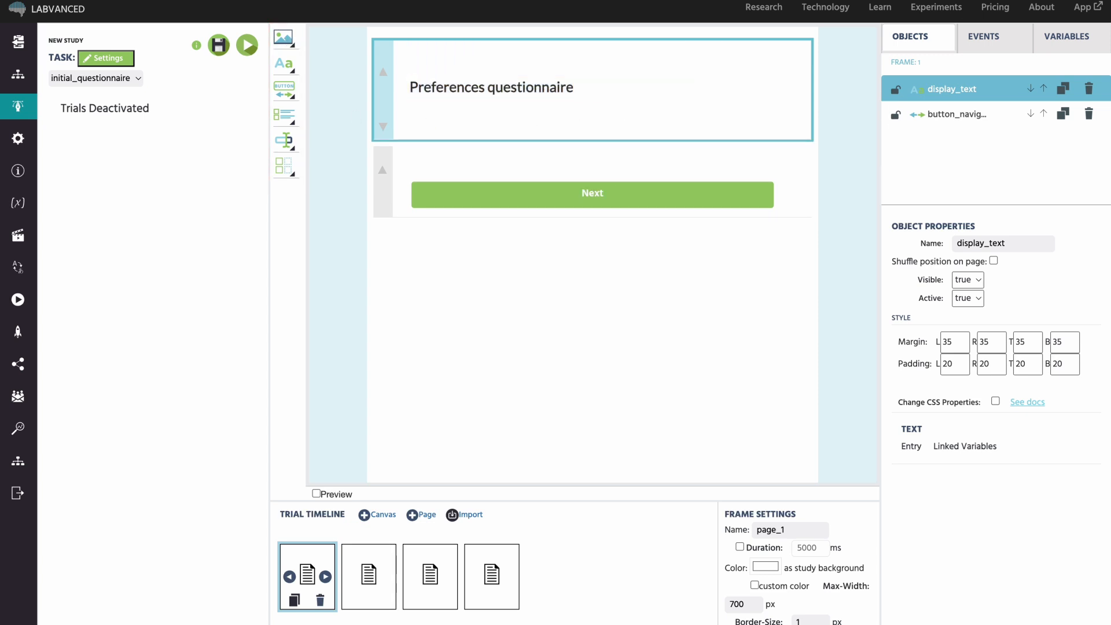
Browse the element categories and add a Likert scale from the questionnaire elements.
left_click(288, 45)
left_click(291, 71)
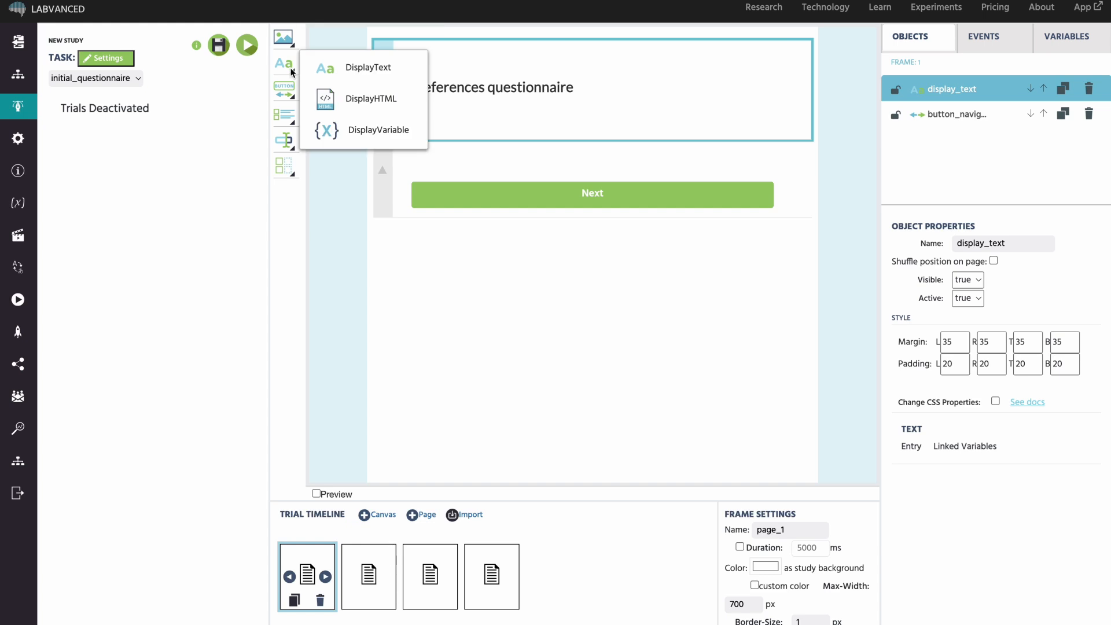
left_click(293, 96)
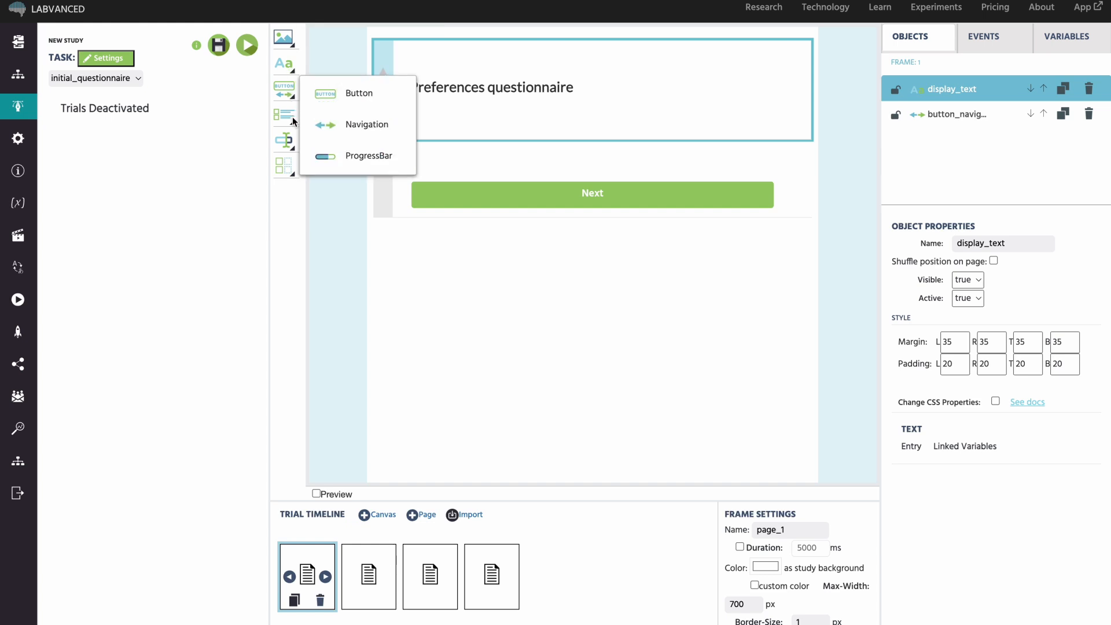
left_click(294, 121)
left_click(292, 142)
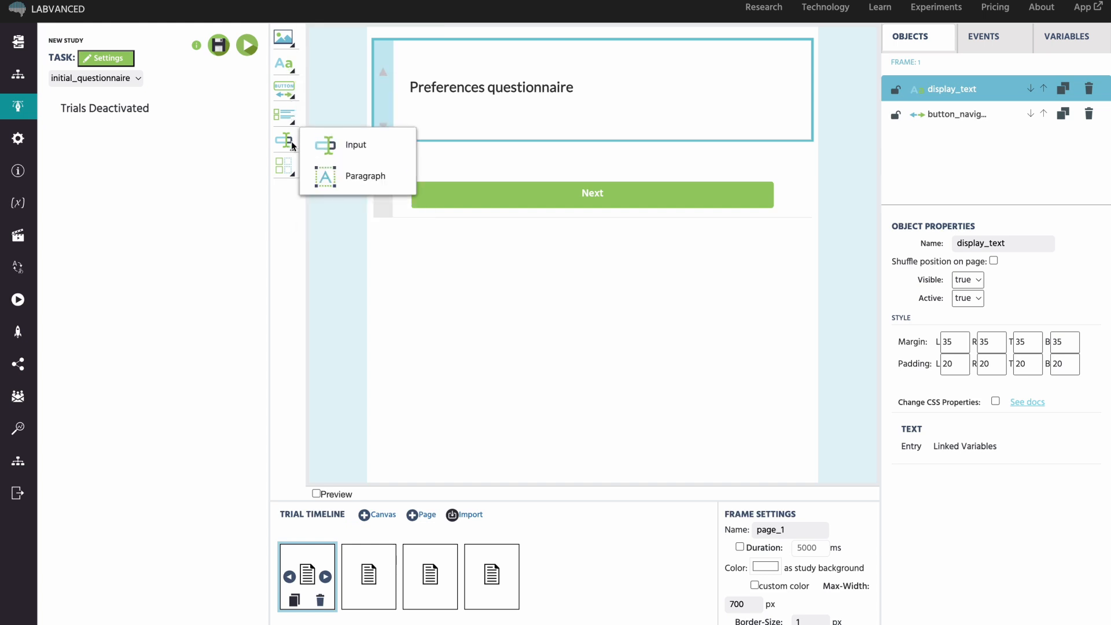
left_click(290, 174)
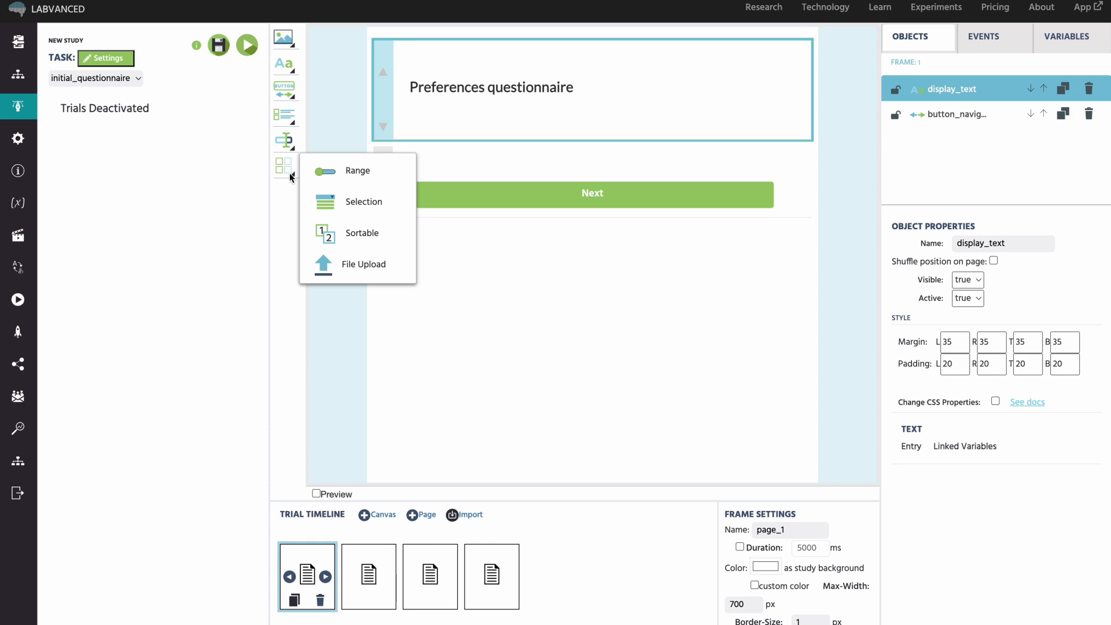
left_click(290, 118)
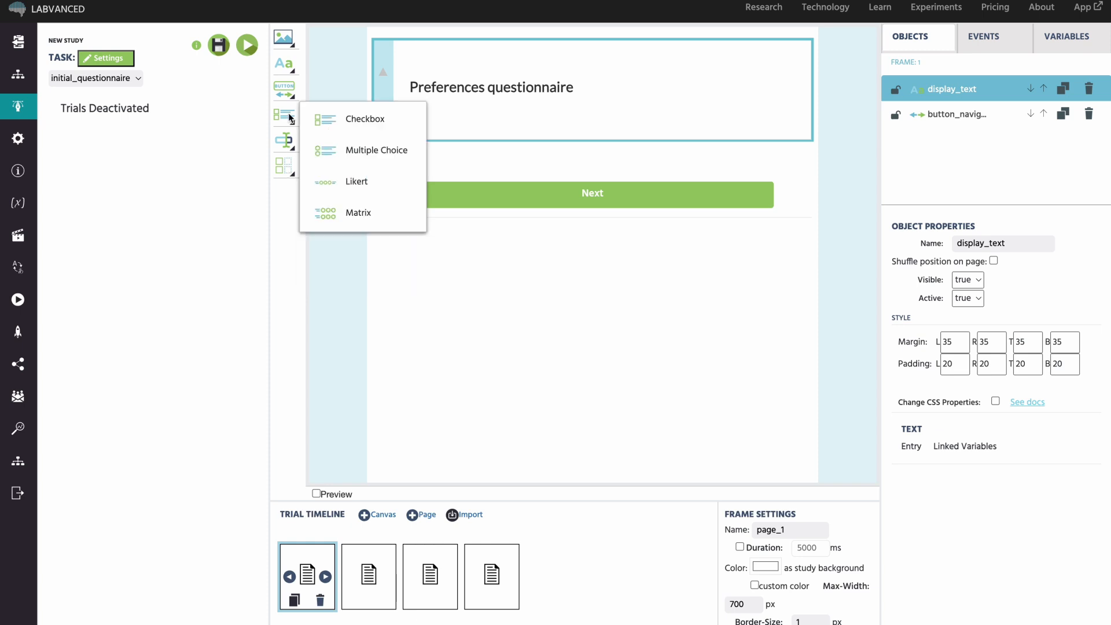
left_click(340, 183)
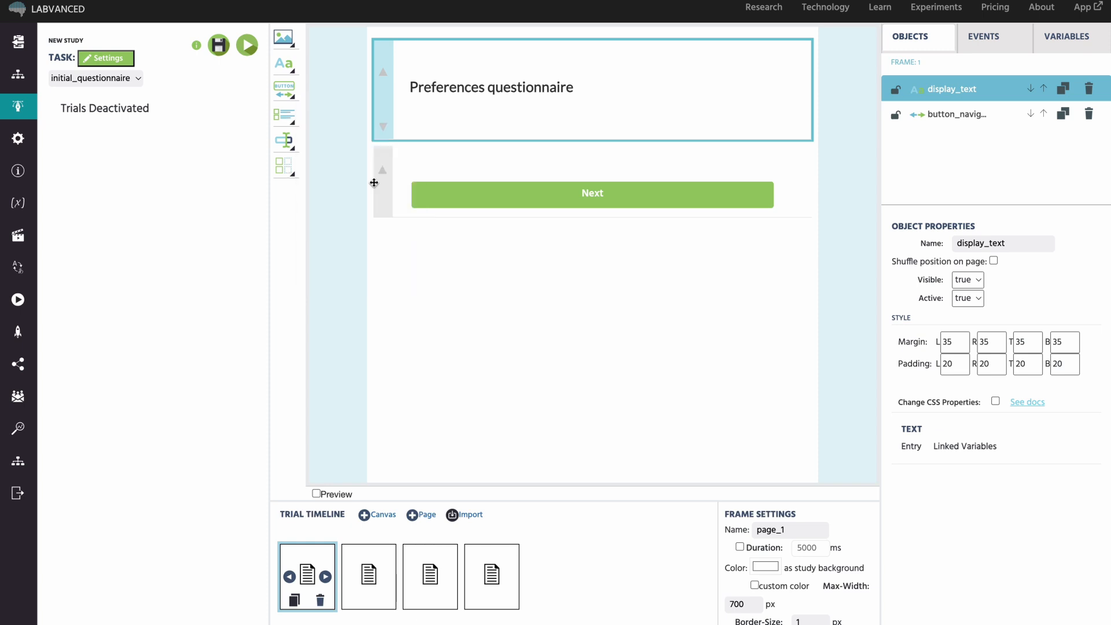
Name the Likert variable 'chocolate' and set its question to 'How much do you like chocolate?'.
type("chocolate")
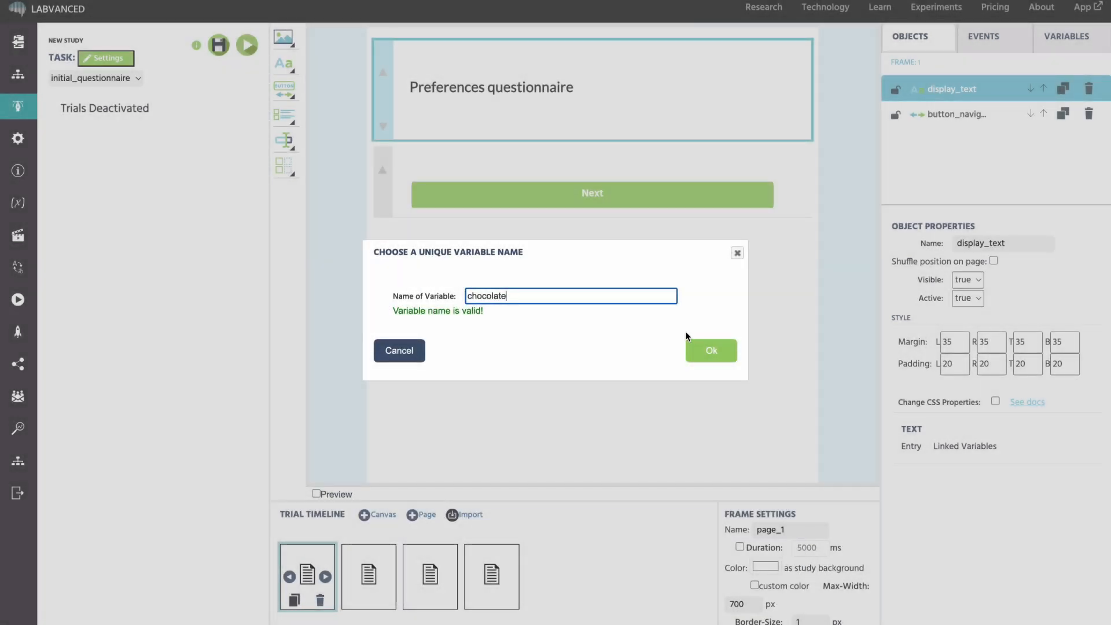
left_click(705, 350)
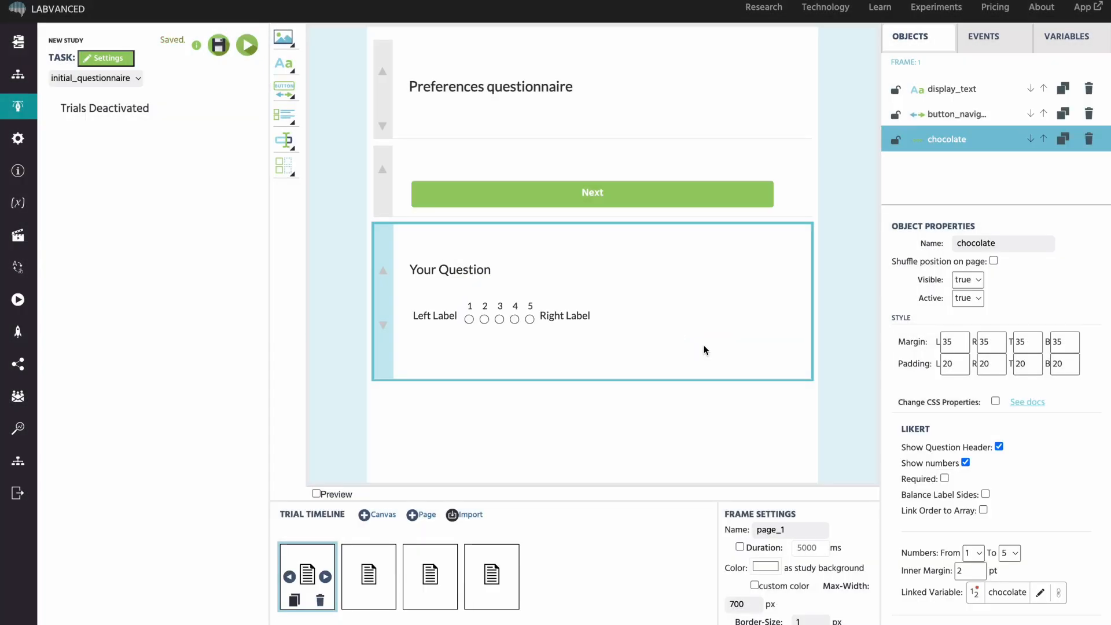
double_click(469, 268)
triple_click(469, 269)
type("How much do you like chocolate?")
Label the scale 'Not at all' to 'Go crazy for it!', move it above Next, and save.
double_click(435, 316)
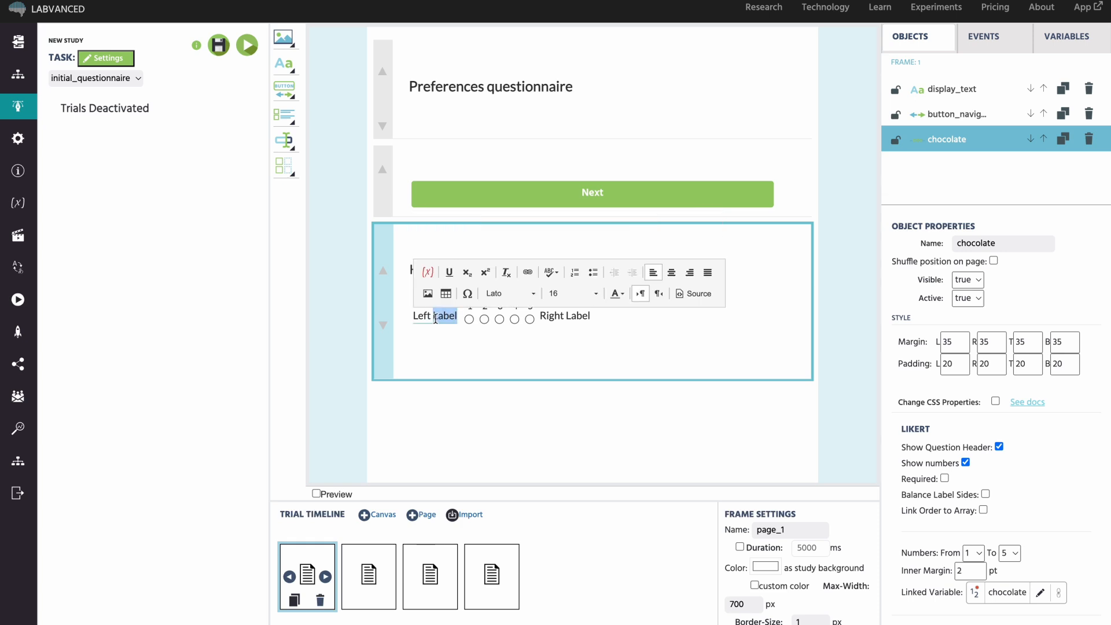
triple_click(435, 316)
type("Not at all")
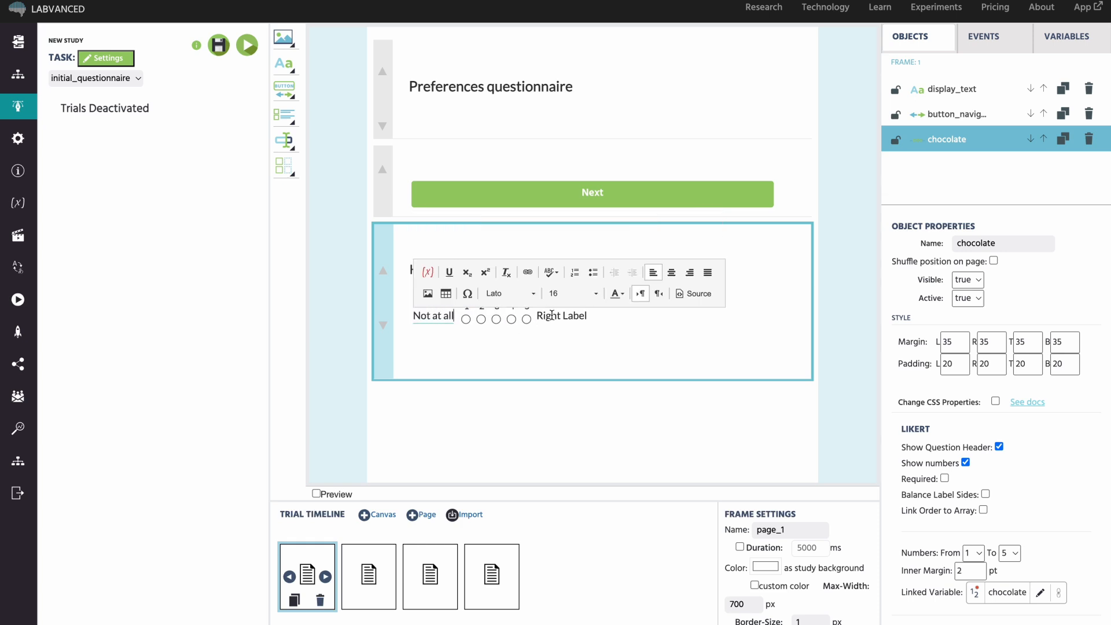
triple_click(551, 315)
type("Go crazy")
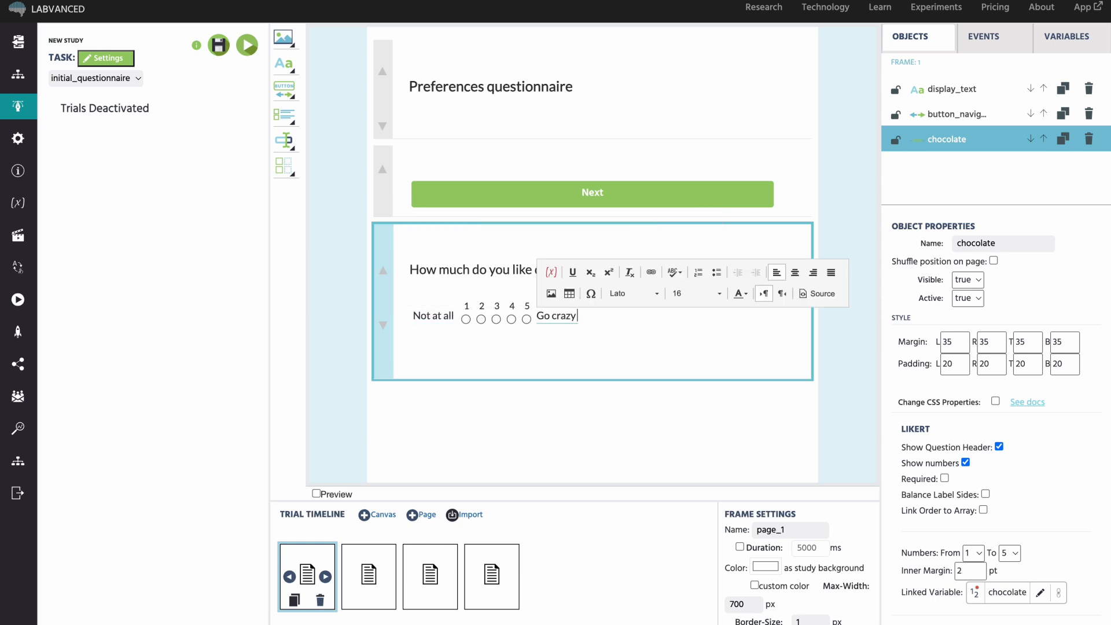
type(" for it!")
left_click_drag(382, 270, 382, 178)
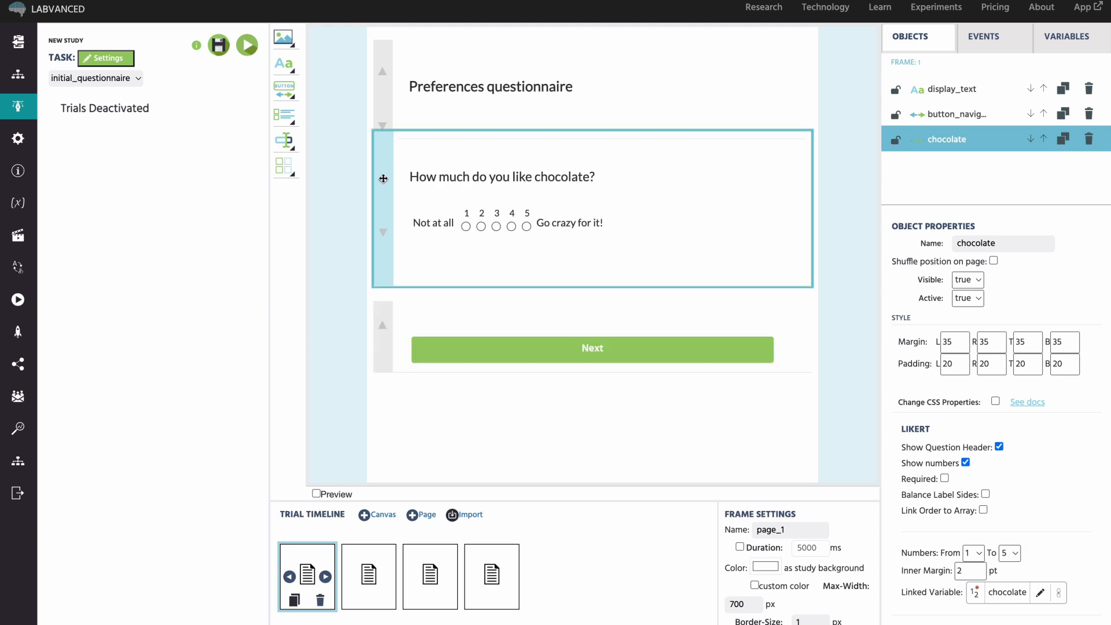
left_click(217, 48)
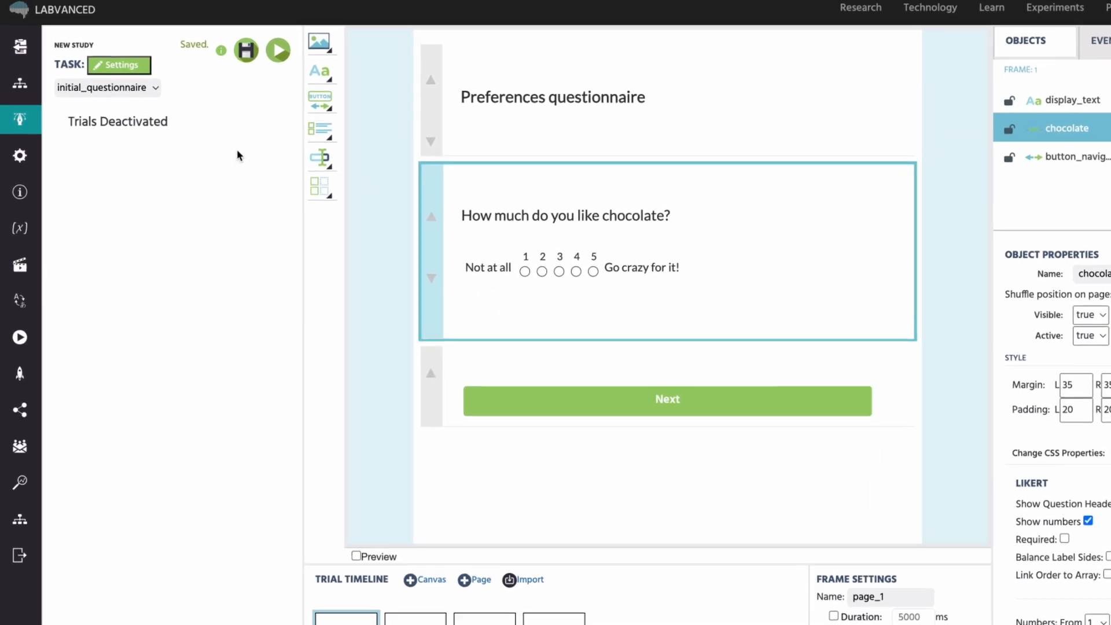
Switch to experimental_task_1 and rearrange the objects on its frame.
left_click(147, 88)
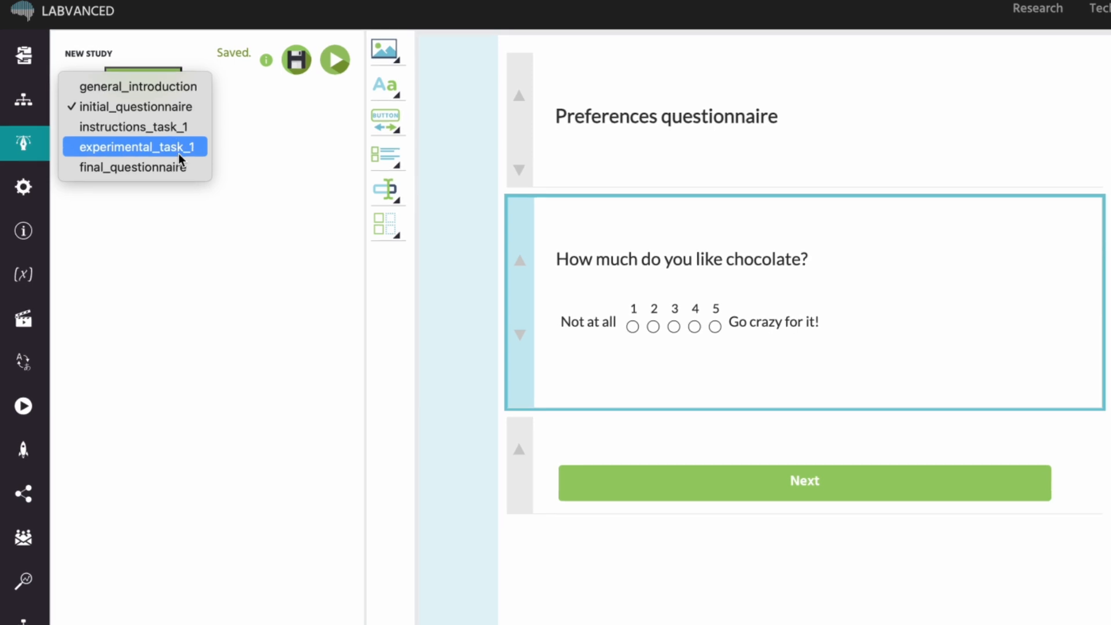
left_click(179, 152)
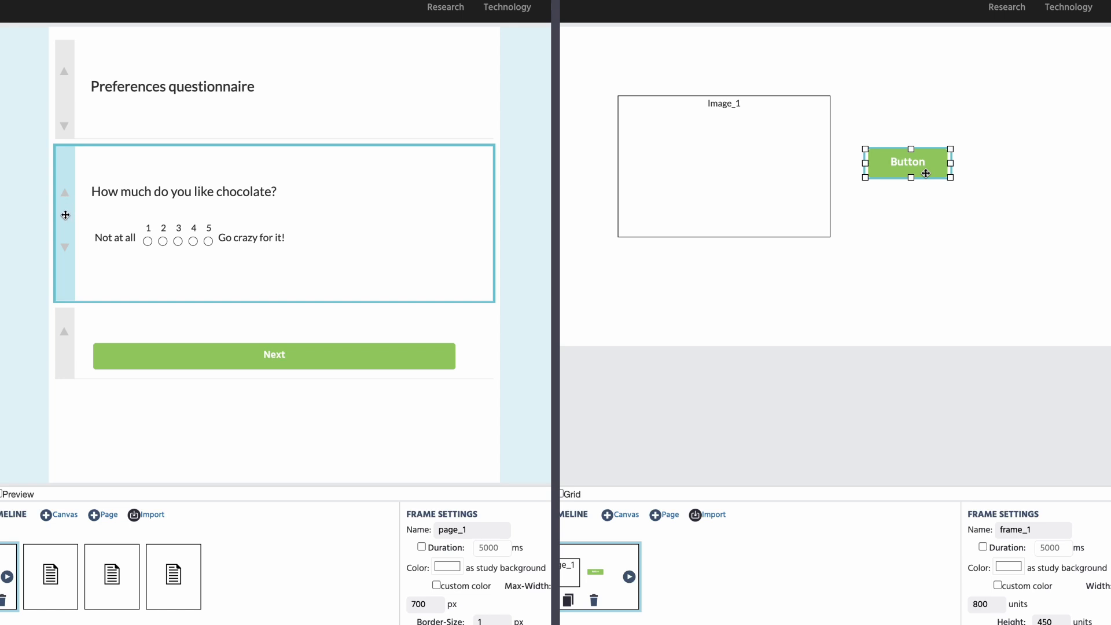
left_click_drag(65, 215, 62, 93)
left_click_drag(63, 268, 61, 100)
left_click_drag(926, 173, 986, 209)
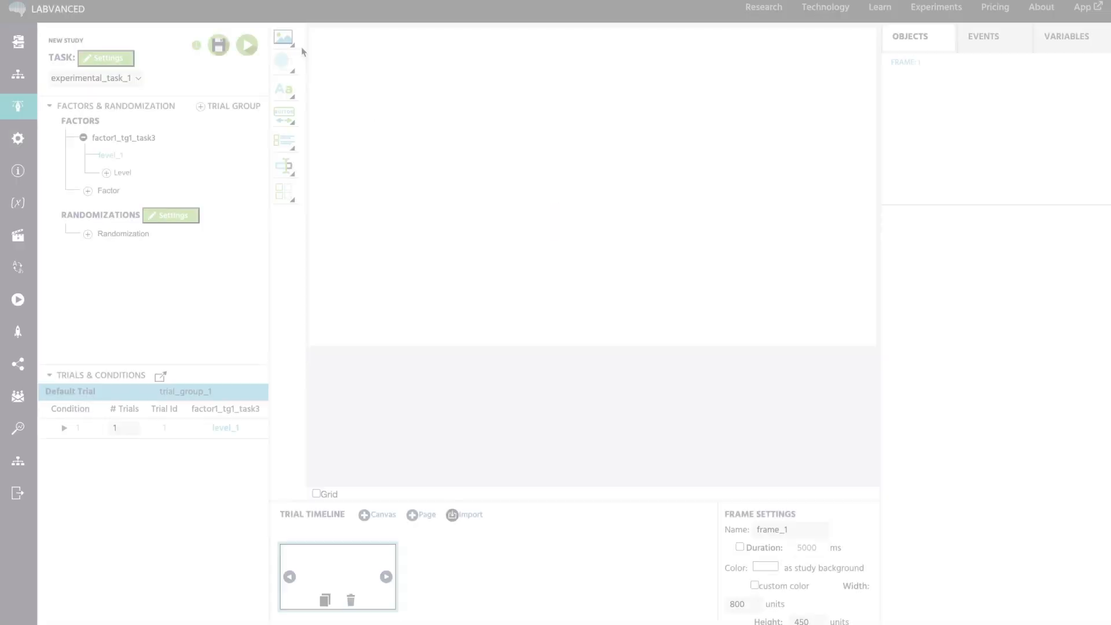
Add an image, a text box and a button, stacked and centred in a column.
mouse_move(289, 40)
left_click(342, 42)
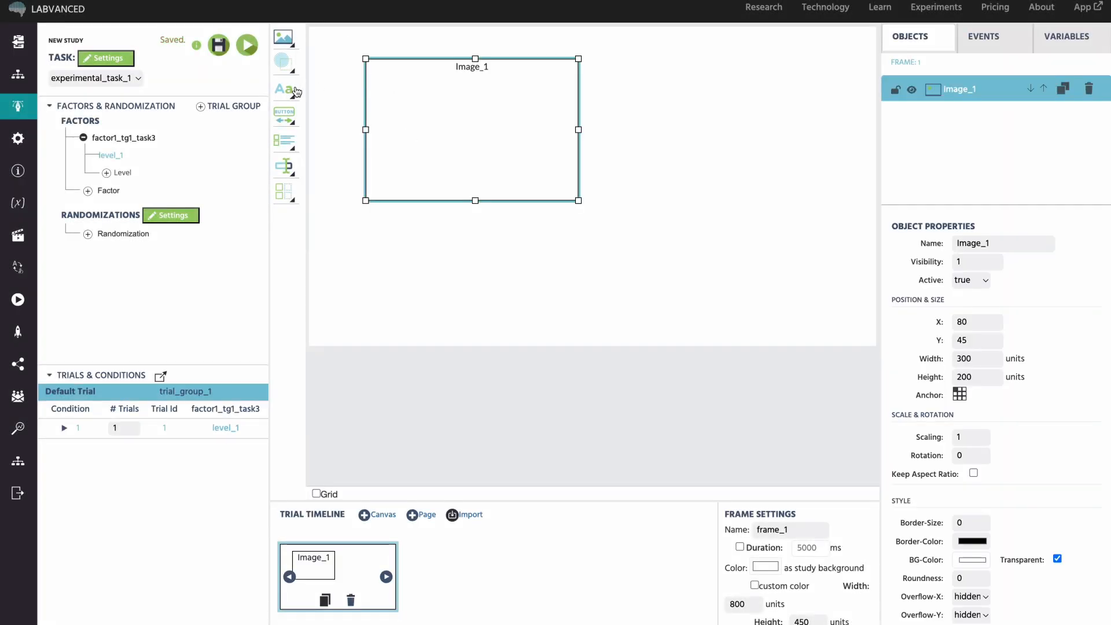
mouse_move(287, 92)
left_click(337, 93)
left_click_drag(424, 77, 392, 217)
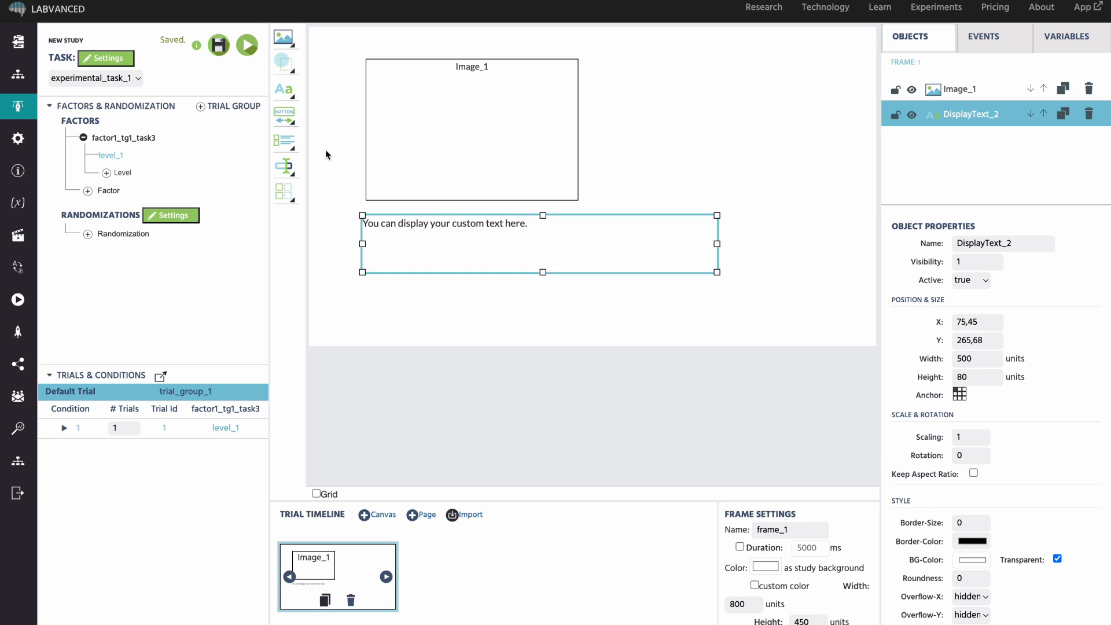
mouse_move(291, 122)
left_click(347, 116)
left_click_drag(454, 105, 465, 270)
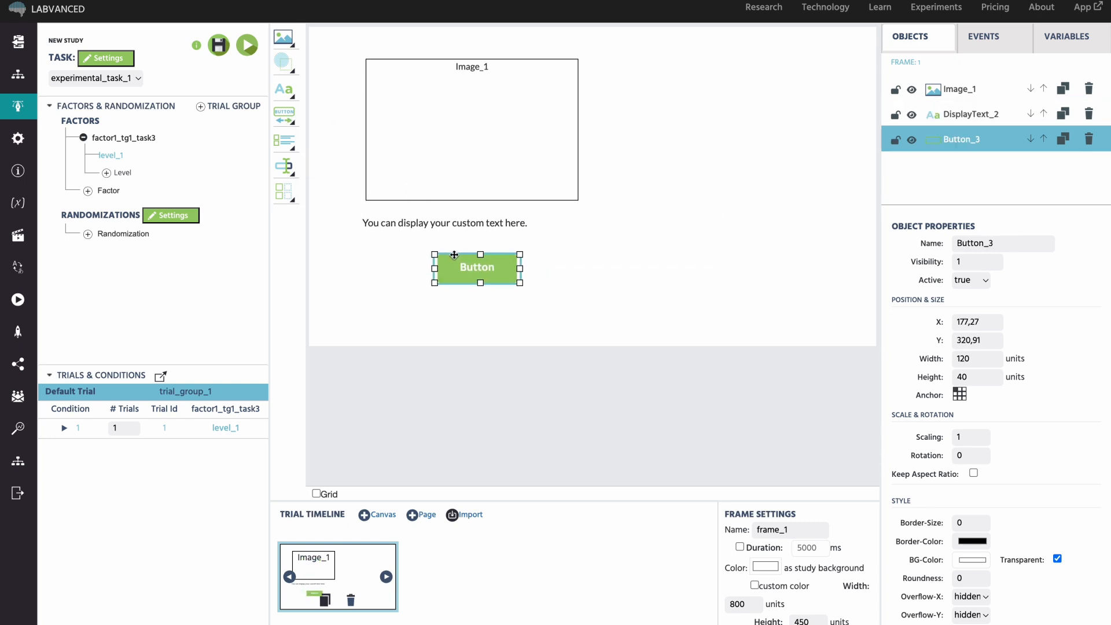
left_click_drag(578, 158, 698, 151)
left_click_drag(461, 216, 585, 211)
left_click_drag(461, 261, 583, 267)
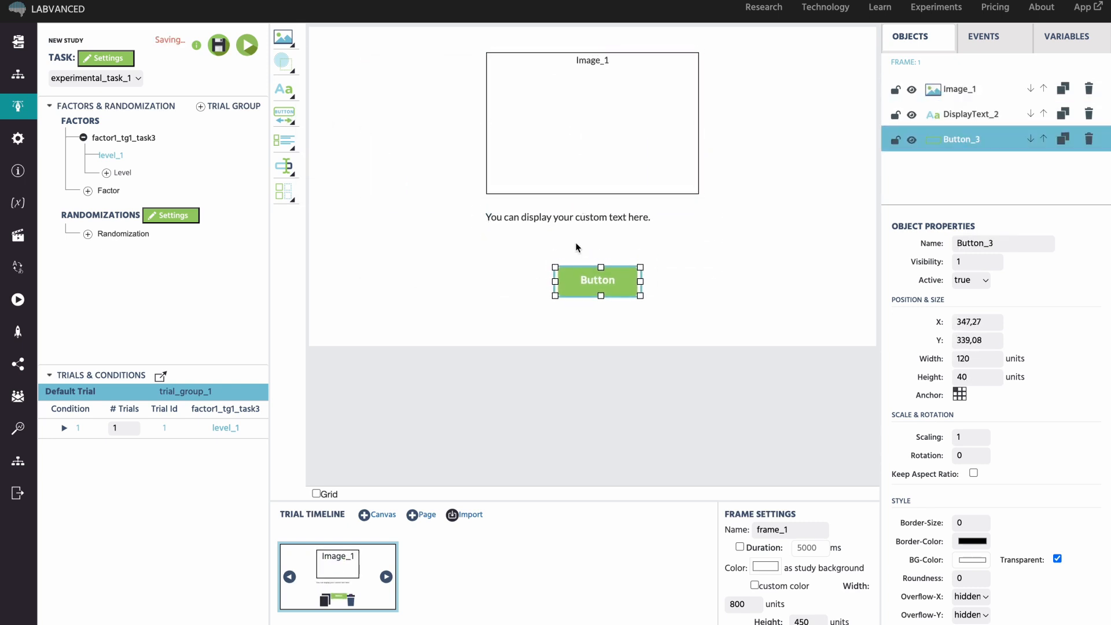
left_click_drag(574, 212, 559, 205)
Change the text box to 'Lion' and centre-align it.
double_click(562, 225)
key("ctrl+a")
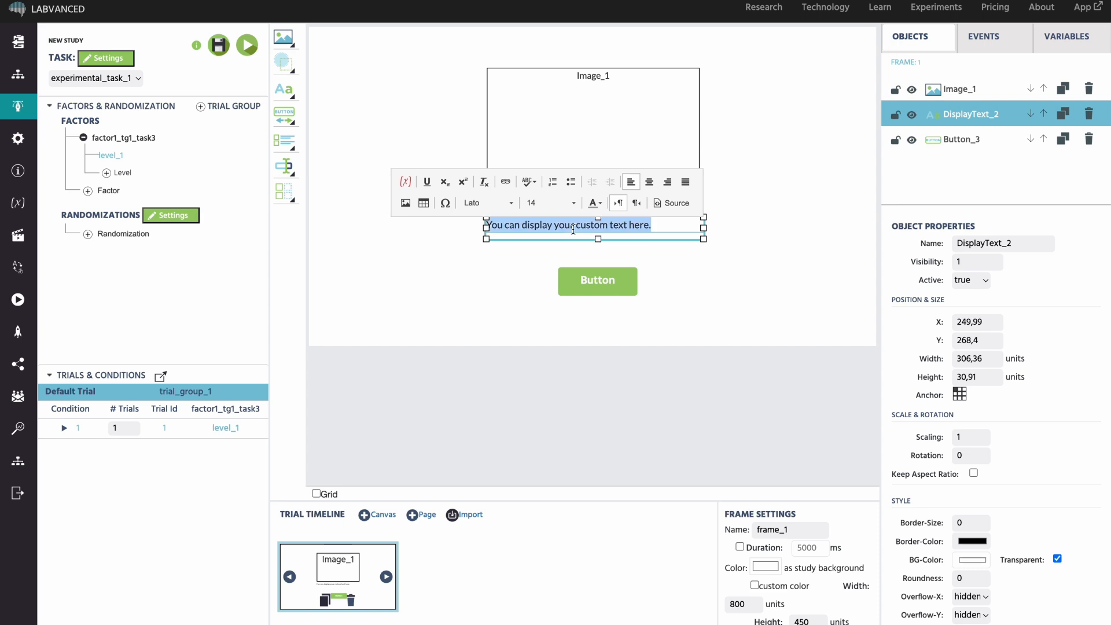
type("ion")
key("ctrl+a")
left_click(648, 181)
left_click(653, 273)
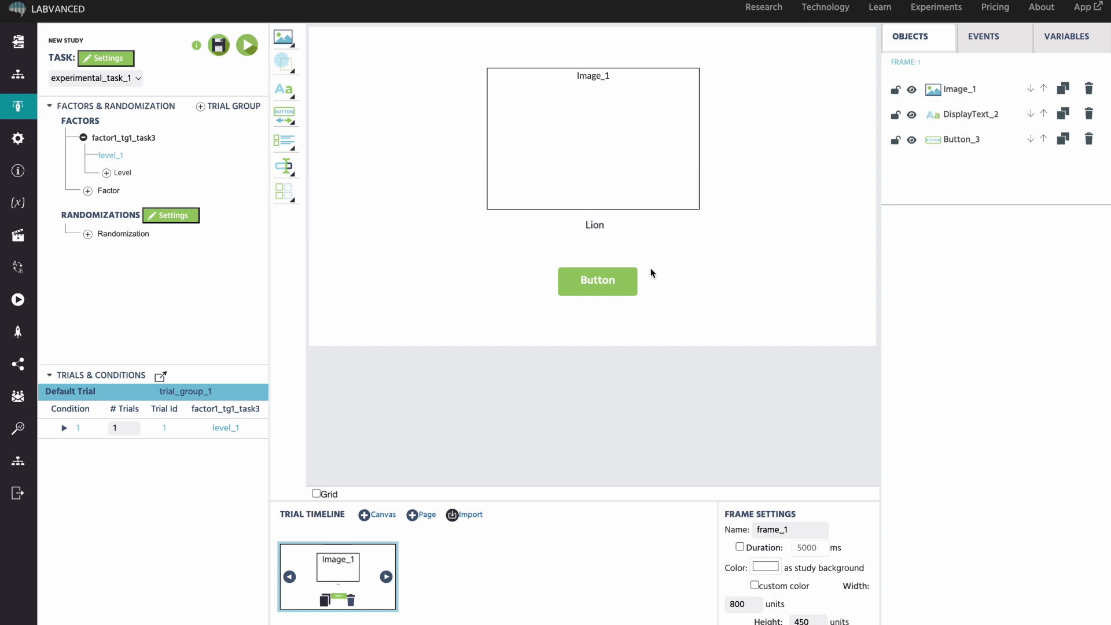
Relabel the button 'Disappear'.
left_click(607, 280)
double_click(608, 281)
key("ctrl+a")
type("Disappear")
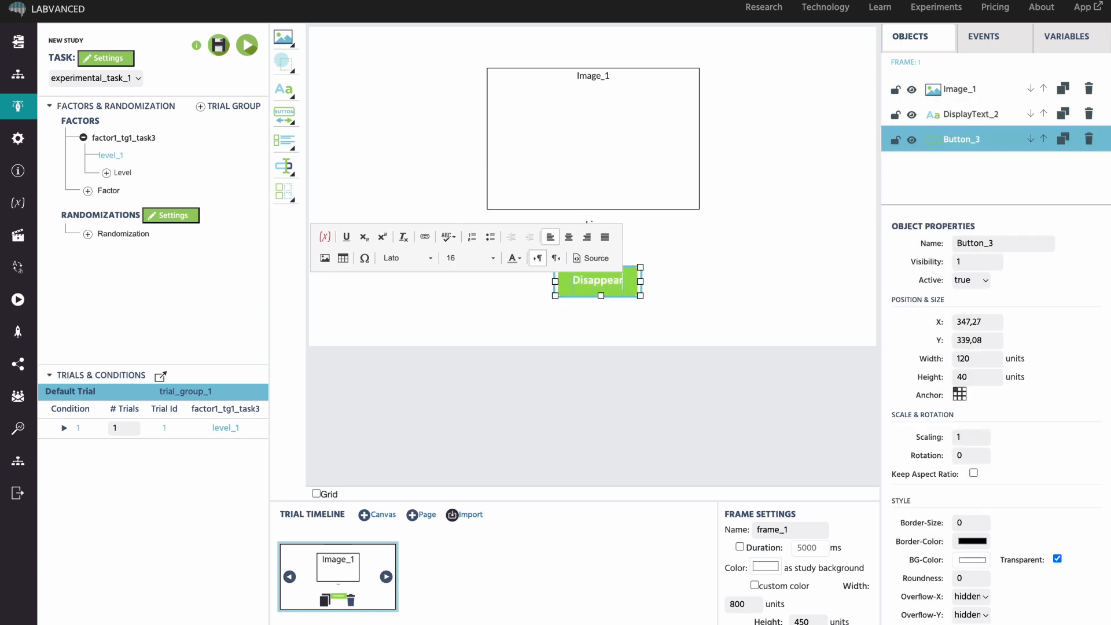
left_click(702, 311)
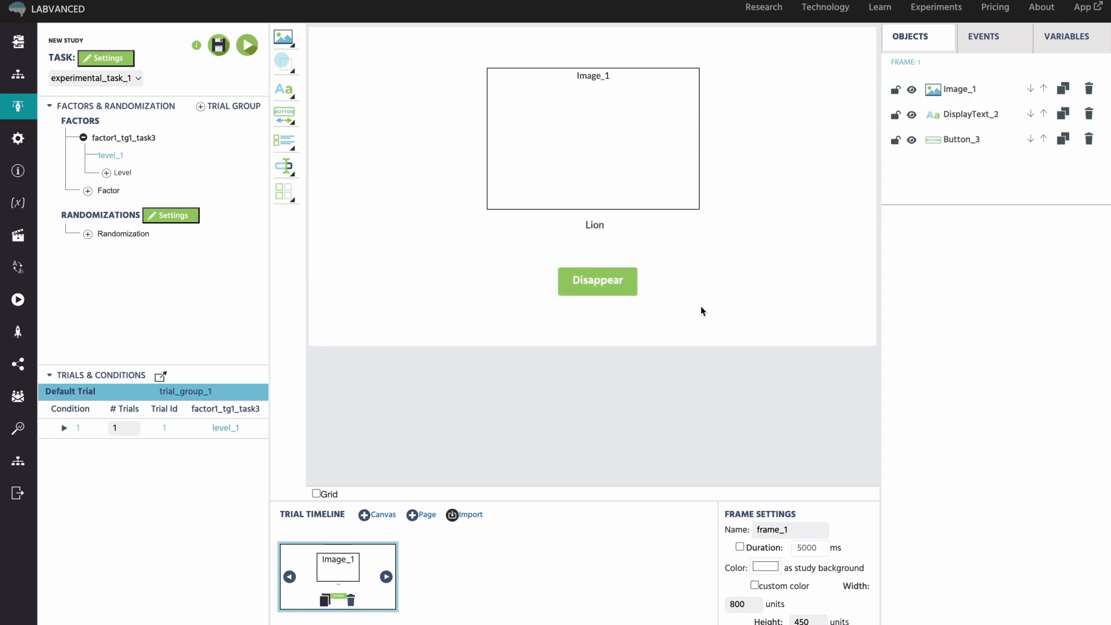
left_click(668, 168)
Load lion.jpg as the image element's file.
scroll(1020, 388, "down", 6)
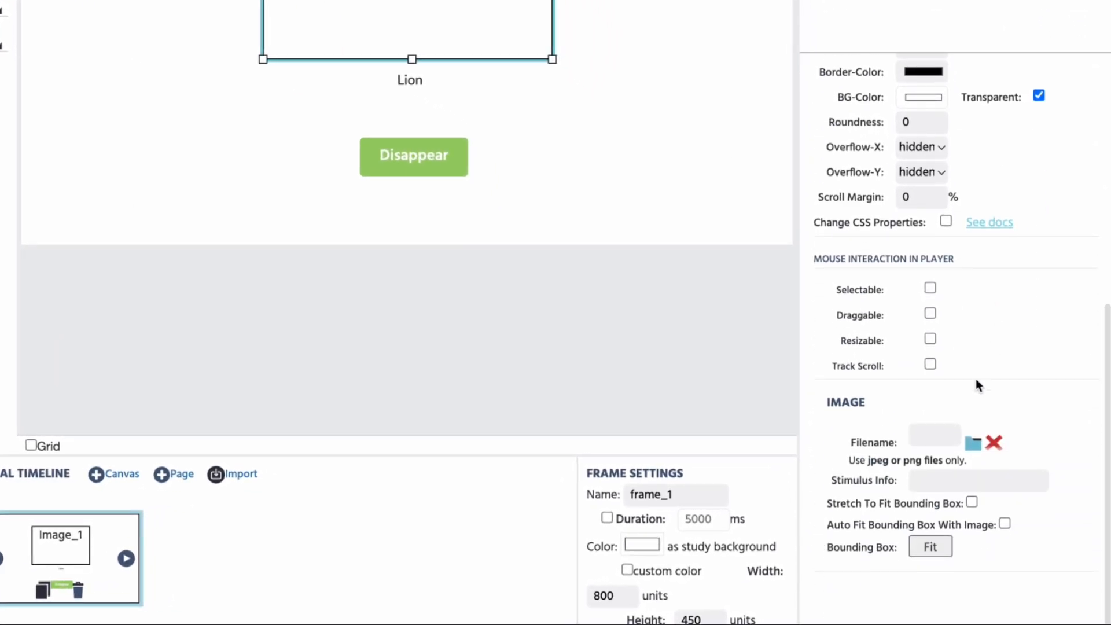
left_click(973, 443)
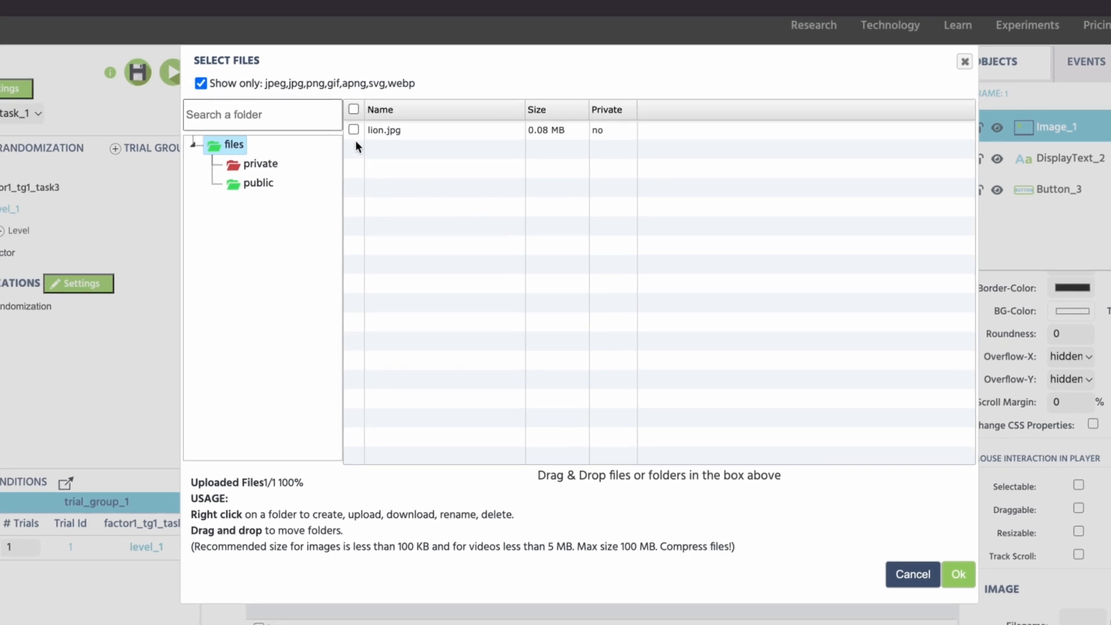
left_click(326, 100)
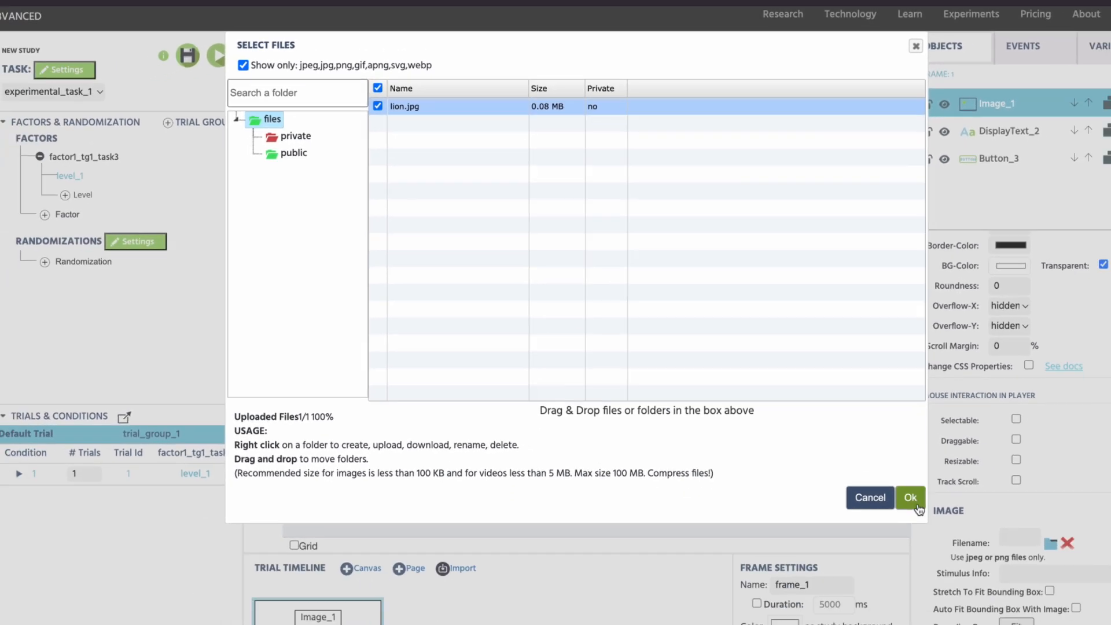
left_click(958, 573)
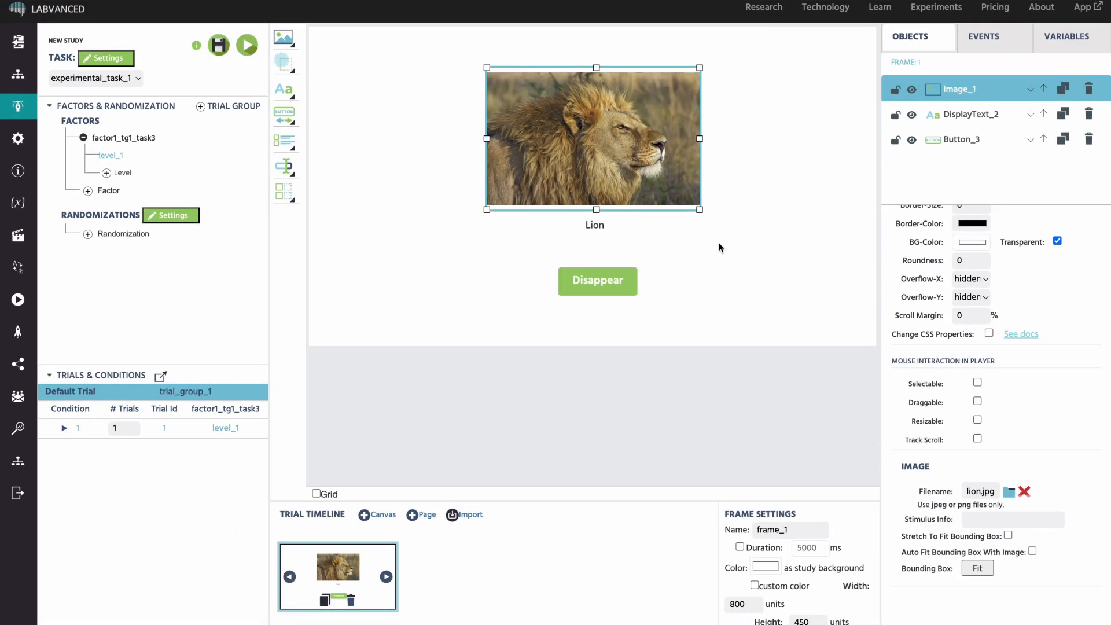
scroll(989, 223, "up", 5)
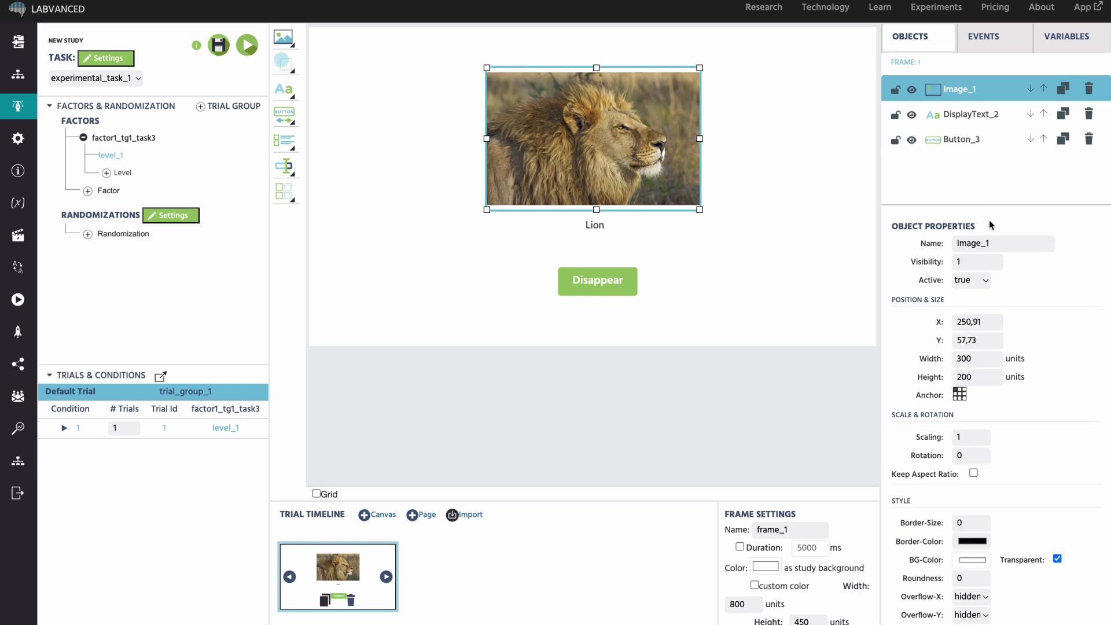
Rename the image, text and button to Lion Image, Lion Label and Button_Disappear.
double_click(983, 242)
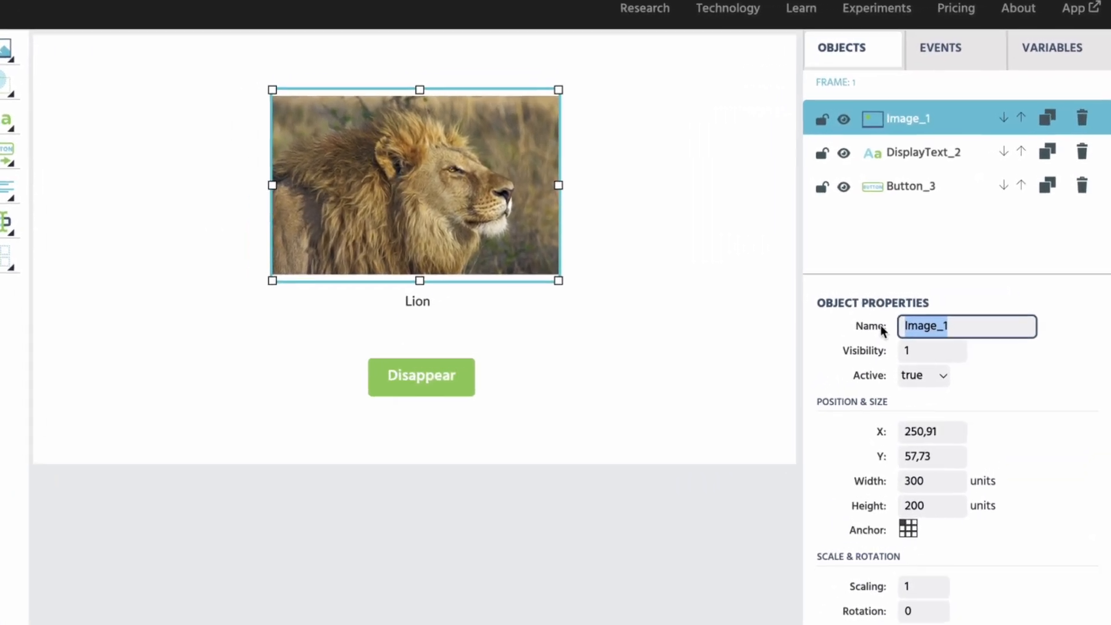
type("Lion Image")
left_click(920, 155)
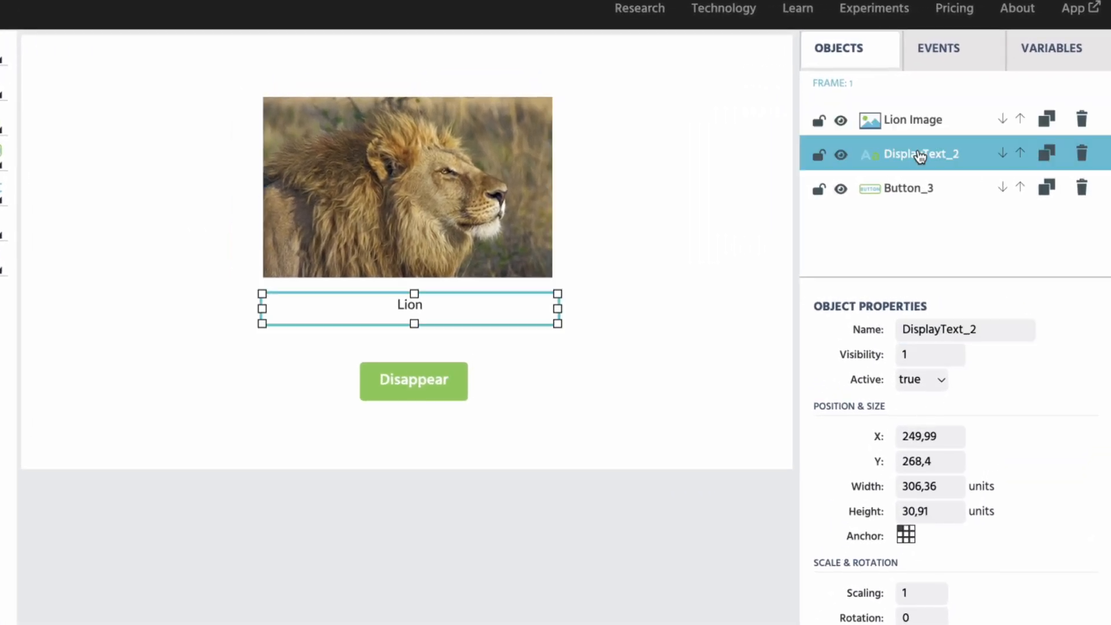
double_click(969, 329)
type("Lion Label")
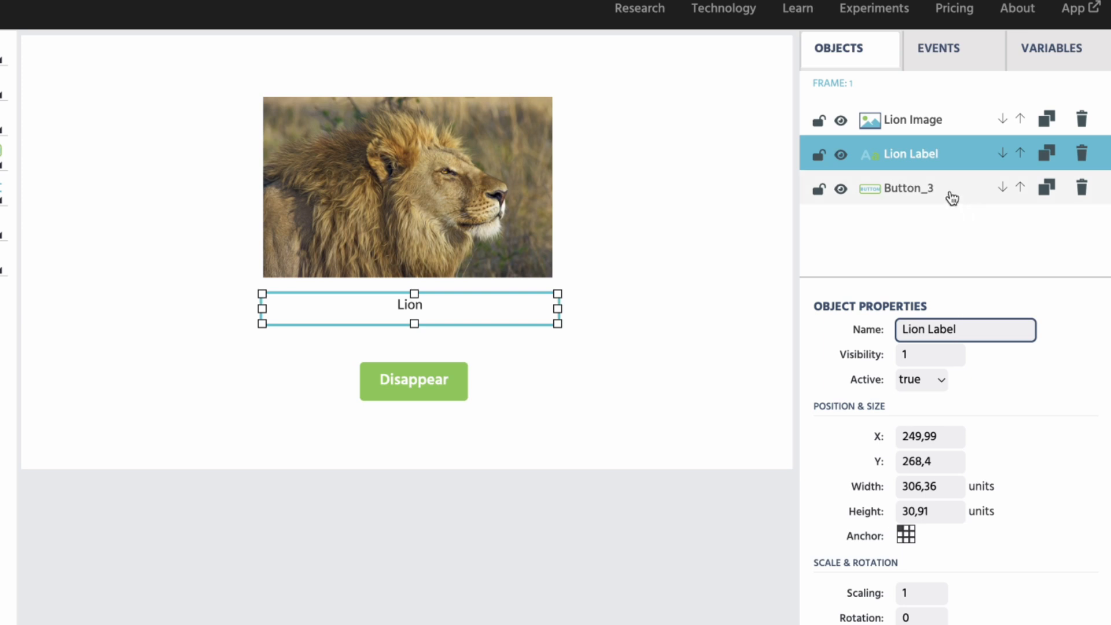
left_click(946, 194)
left_click(950, 328)
key("BackSpace")
type("Disappear")
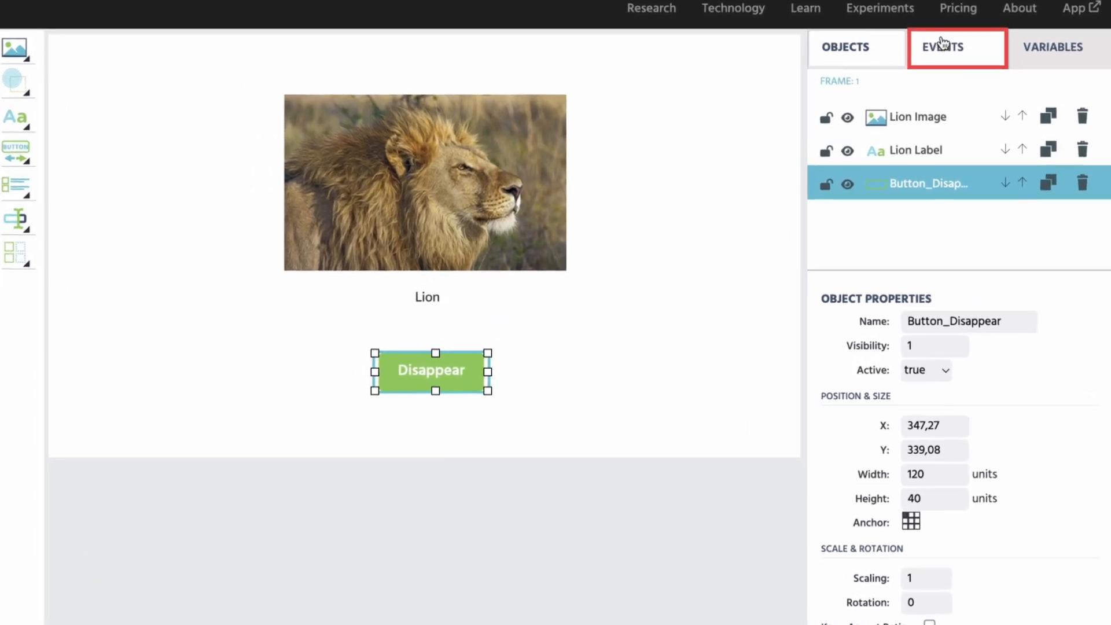
Add a frame-only event named 'Lion Disappearing'.
left_click(943, 45)
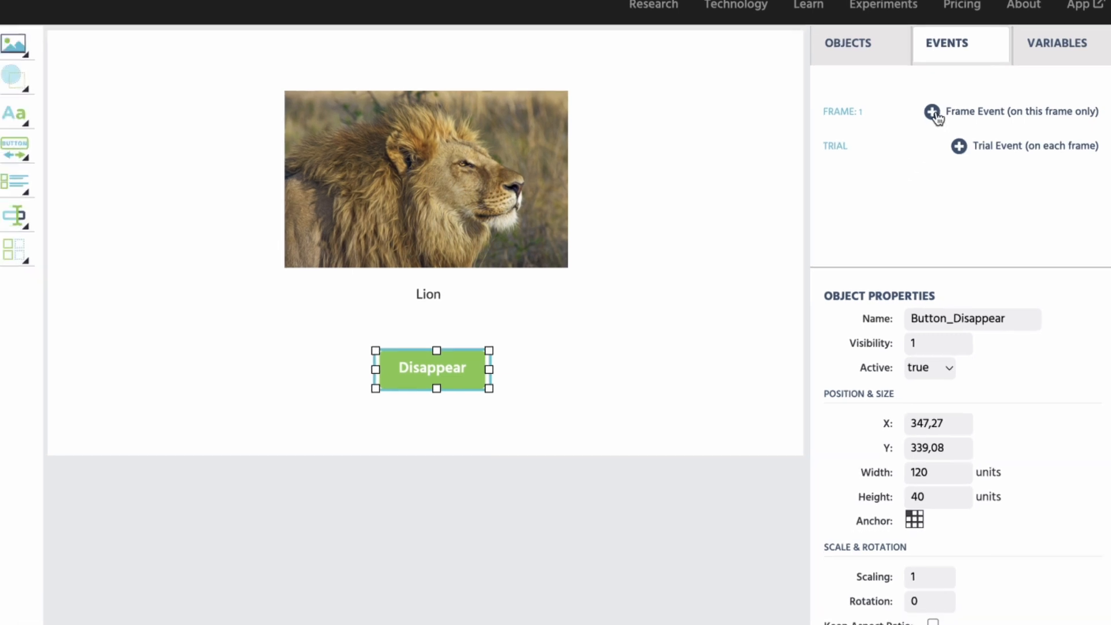
left_click(924, 119)
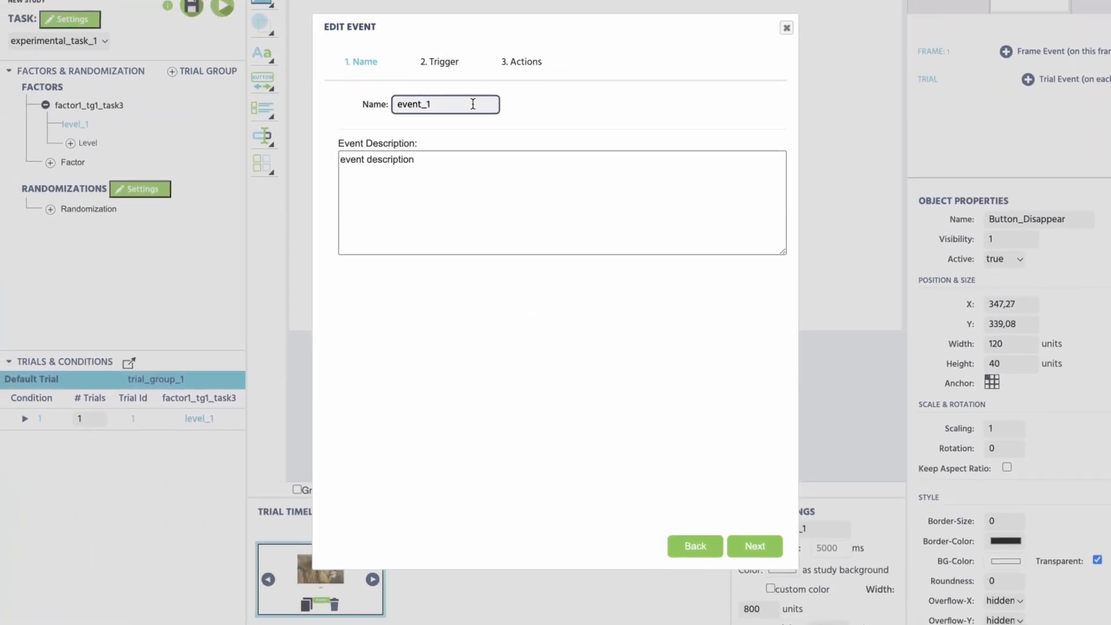
double_click(473, 103)
type("Lion Disappearing")
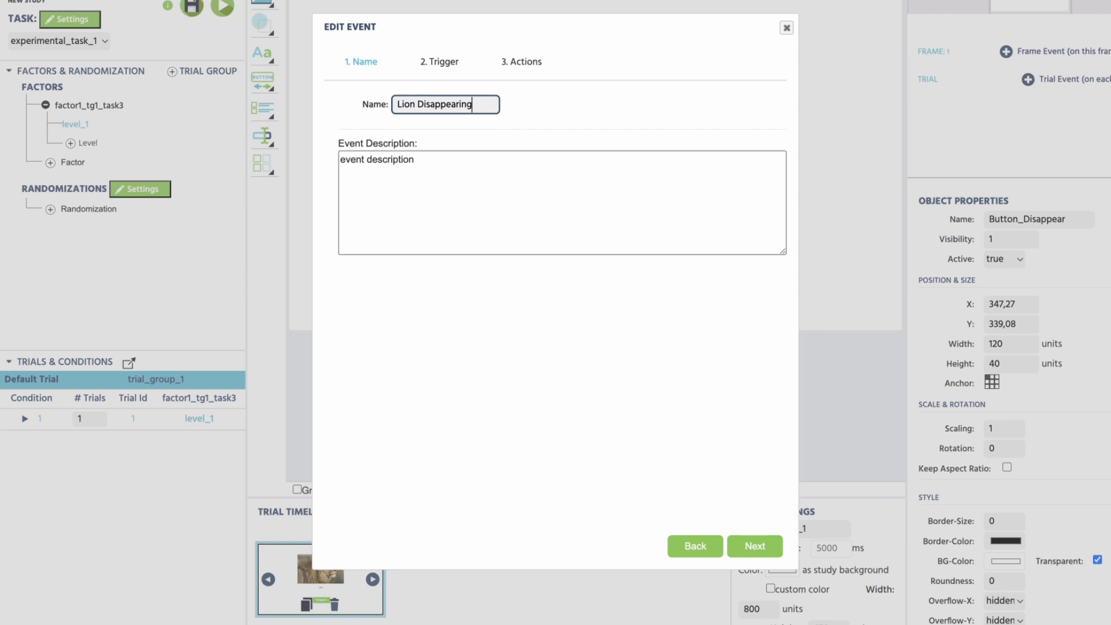
left_click(533, 119)
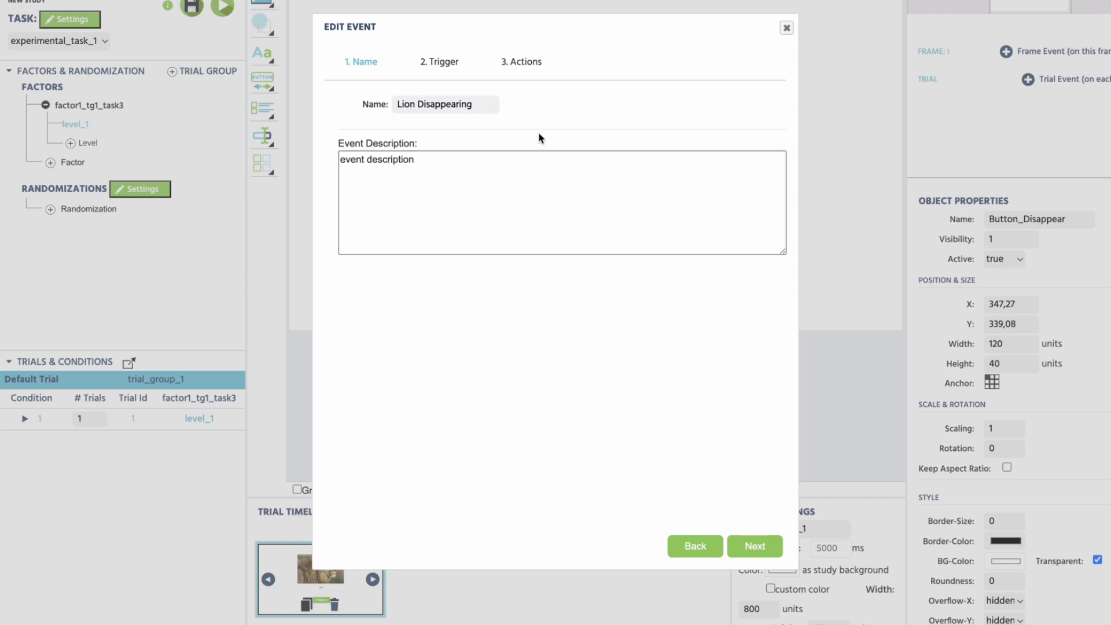
left_click(730, 545)
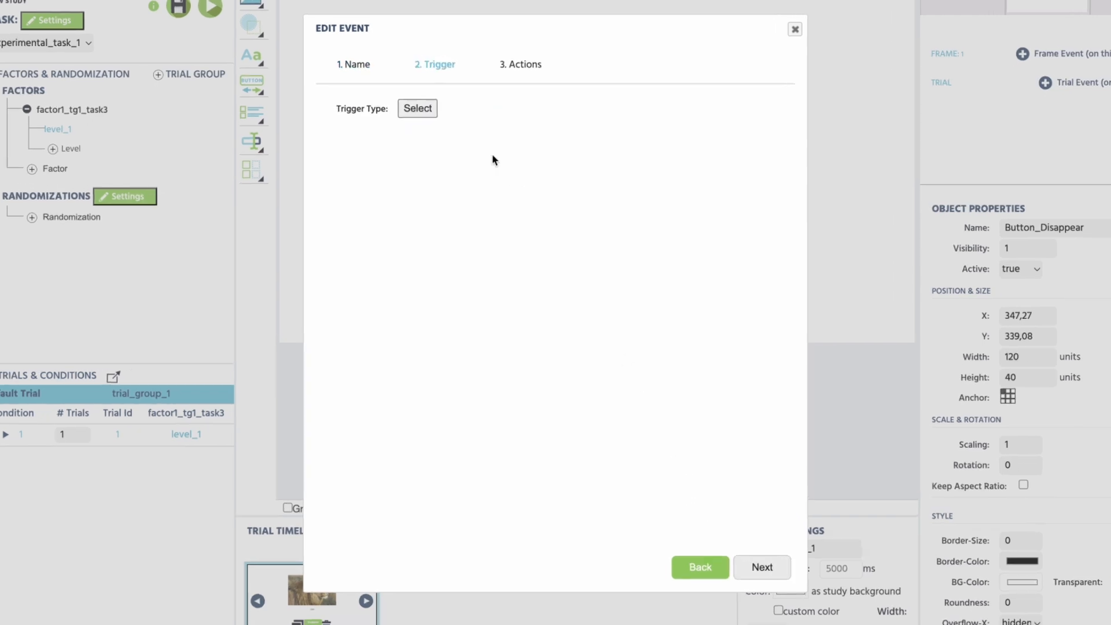
Set the event trigger to a Button-Click on Button_Disappear.
left_click(398, 144)
mouse_move(512, 167)
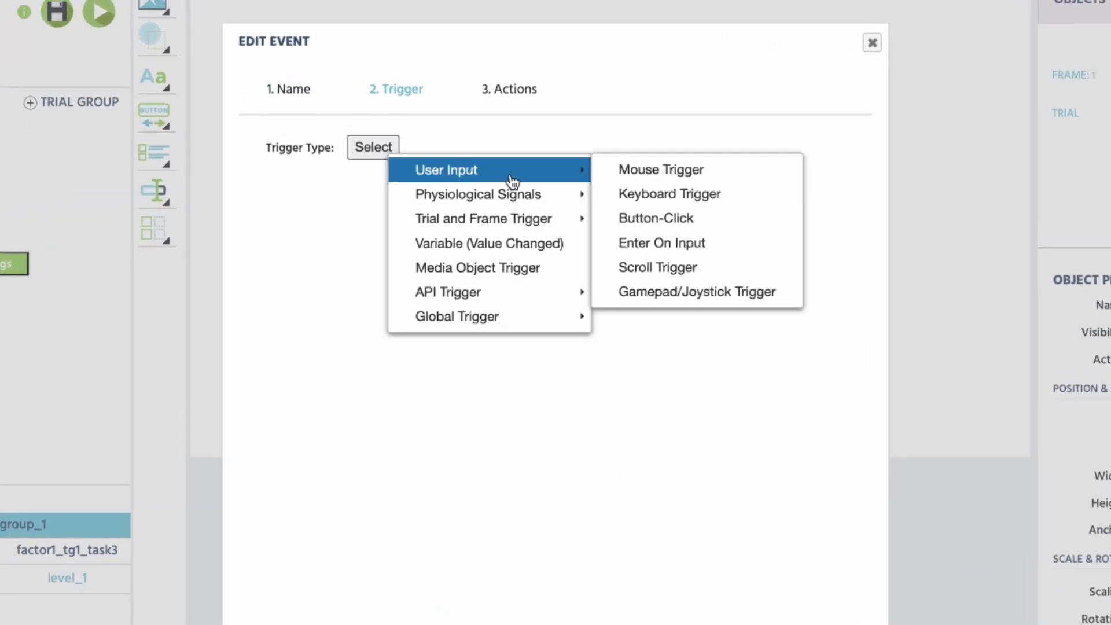
left_click(665, 218)
left_click(356, 191)
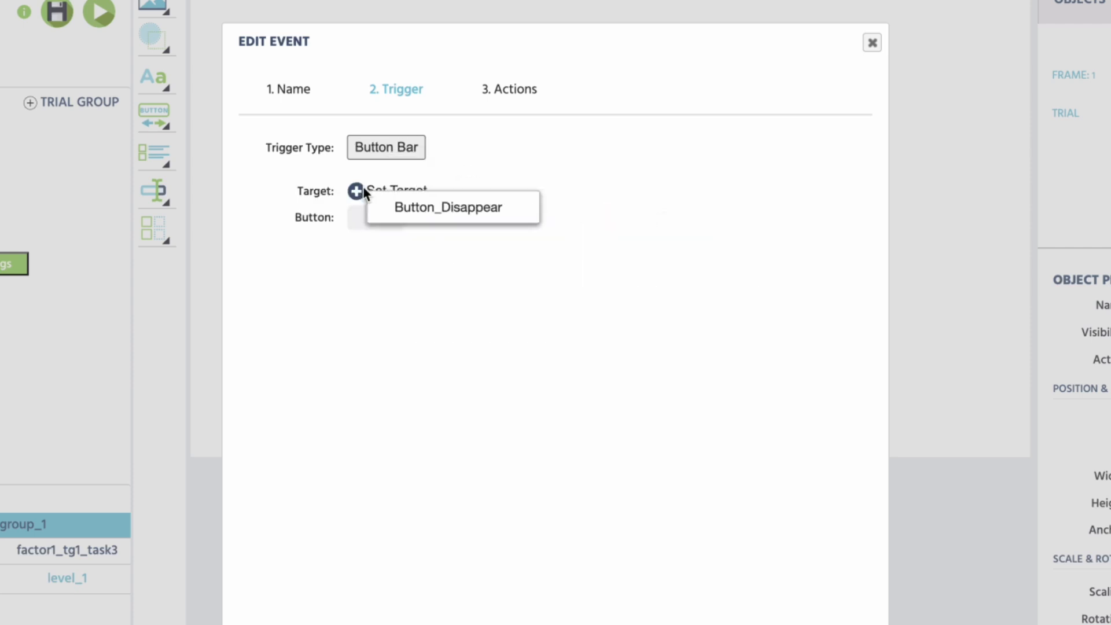
left_click(422, 210)
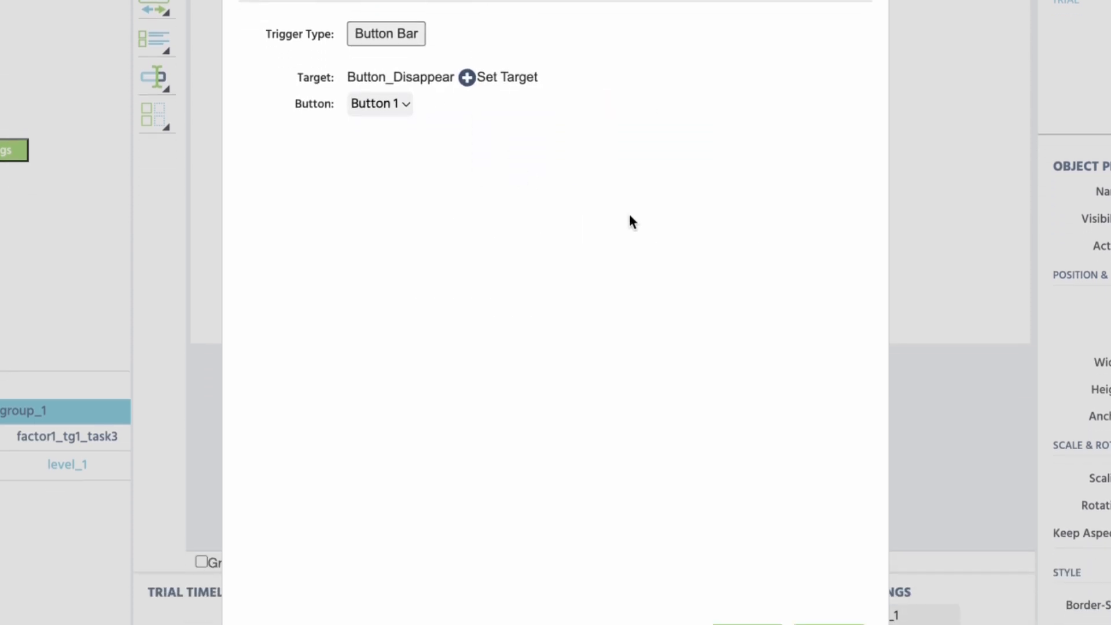
left_click(845, 586)
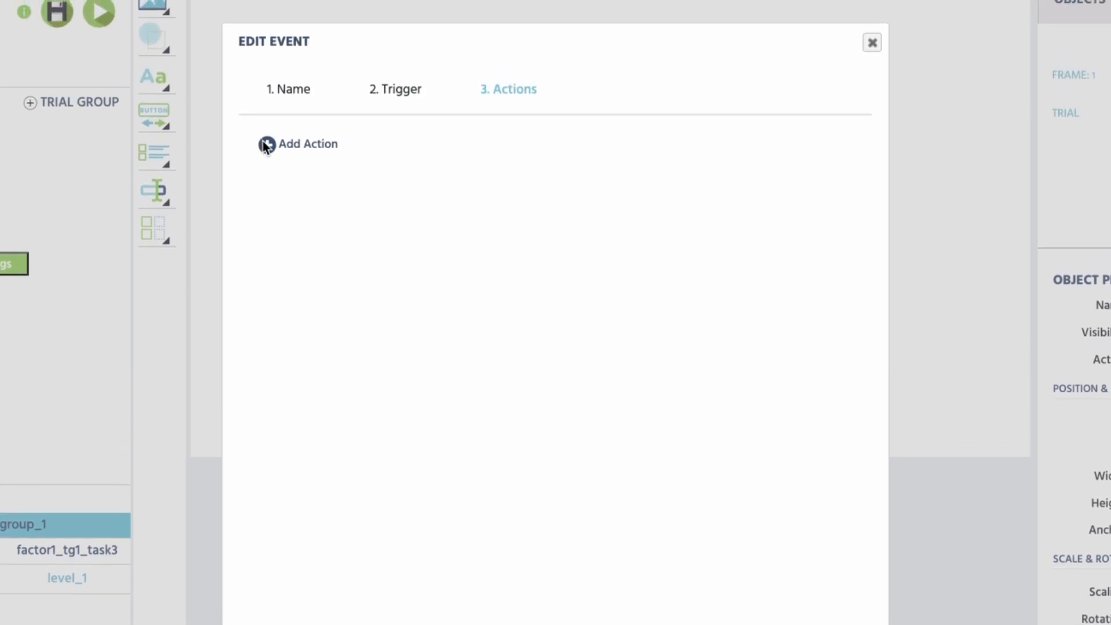
Add a Set Object Property action targeting the Lion Image's Visibility.
left_click(266, 145)
mouse_move(367, 175)
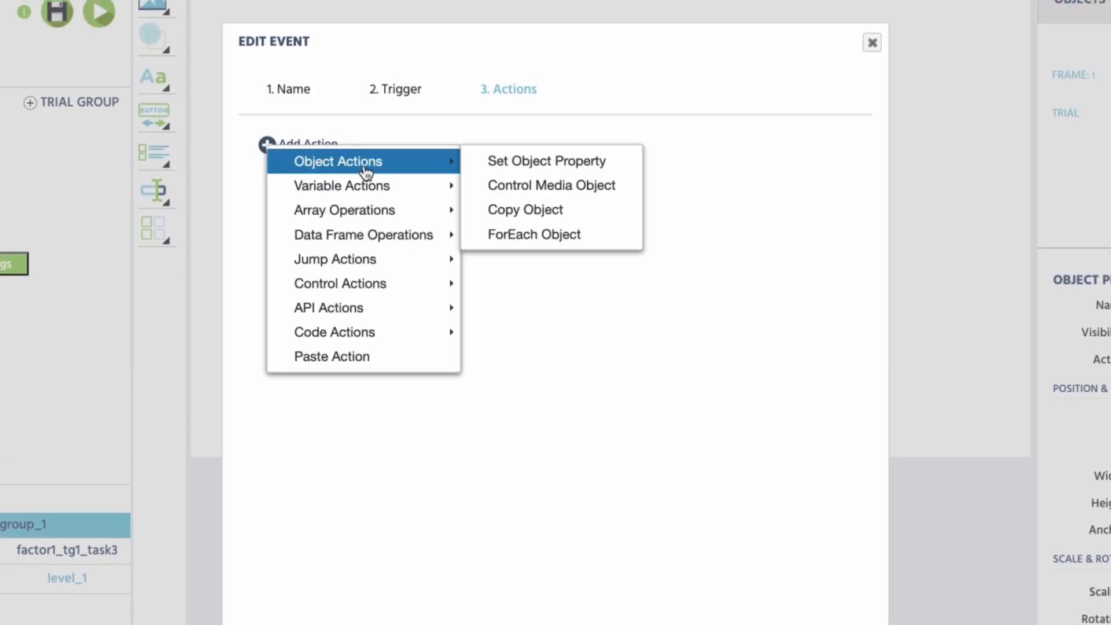
left_click(496, 162)
left_click(349, 202)
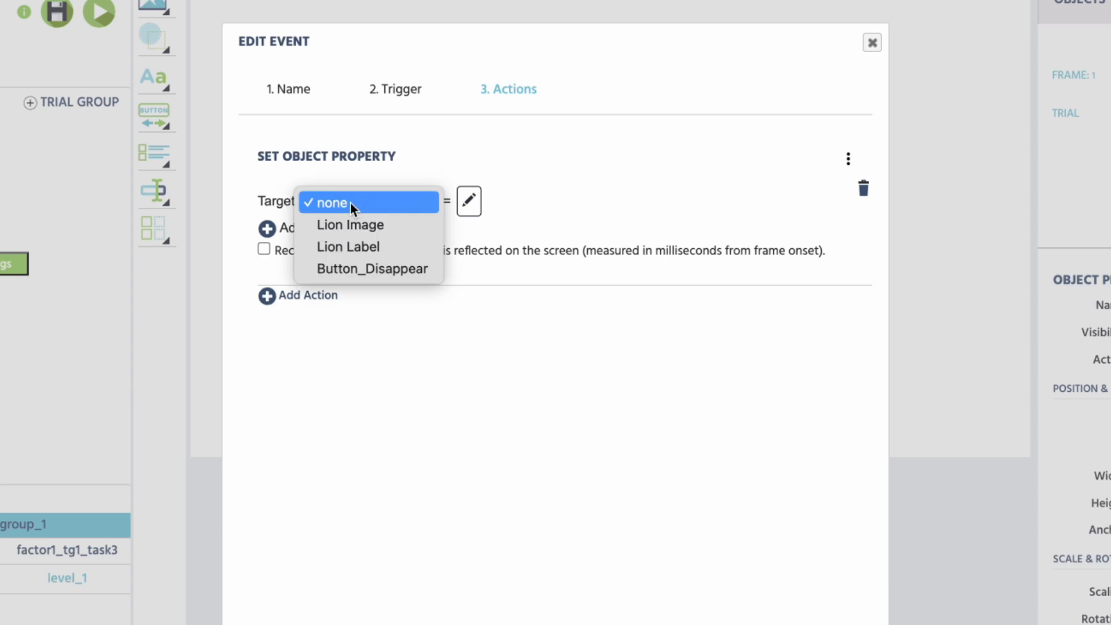
left_click(369, 225)
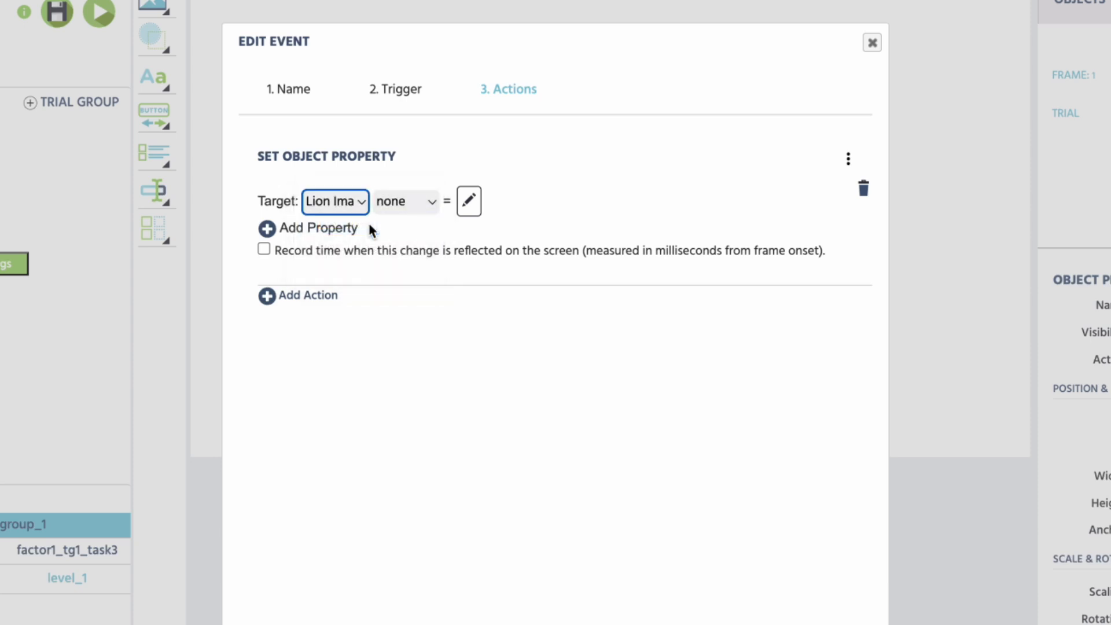
left_click(408, 201)
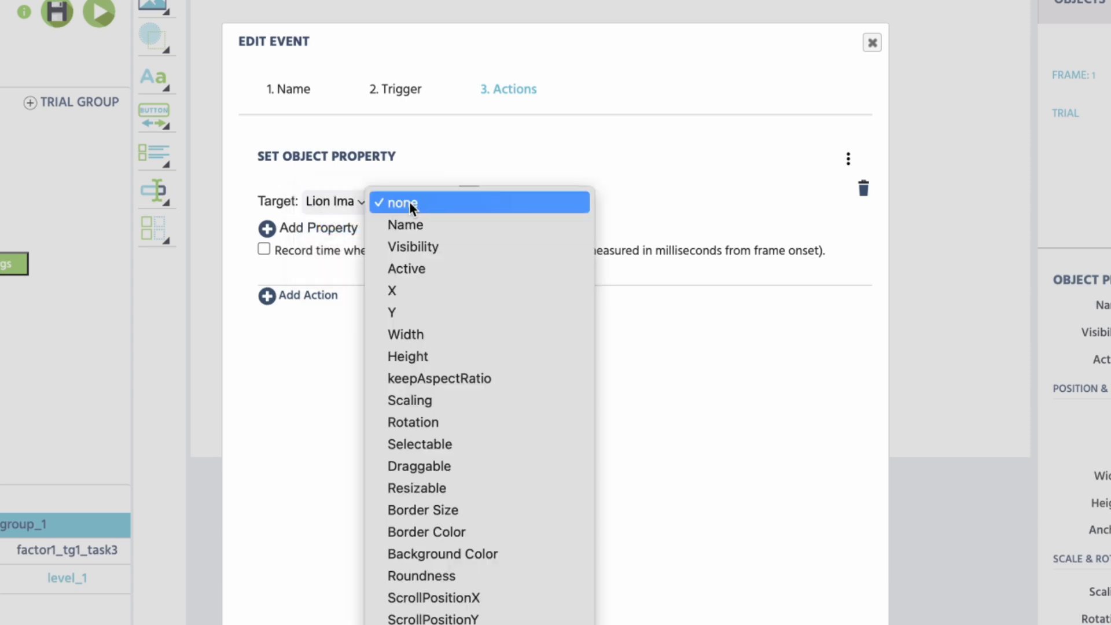
left_click(433, 246)
Set the visibility value to numeric constant 0 and close the event dialog.
left_click(468, 203)
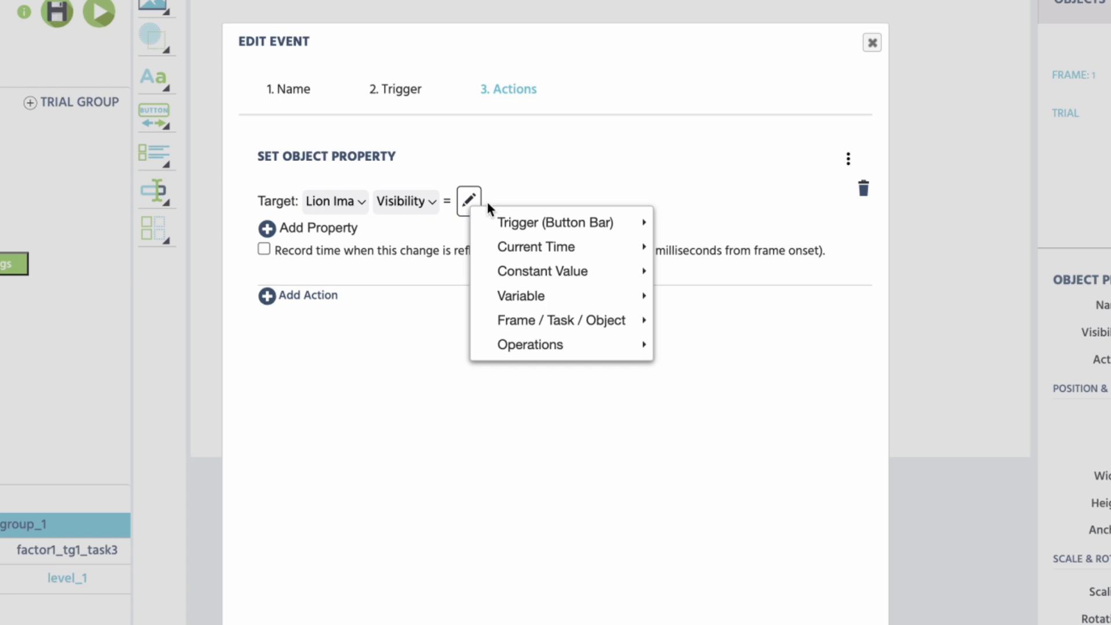
mouse_move(616, 276)
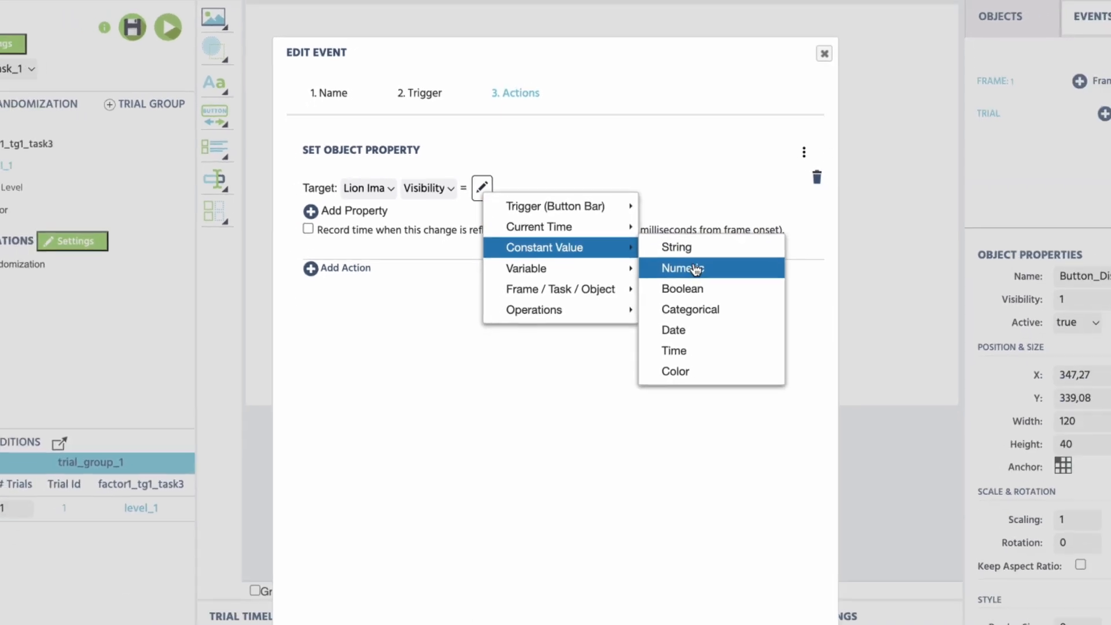
left_click(705, 295)
left_click(741, 546)
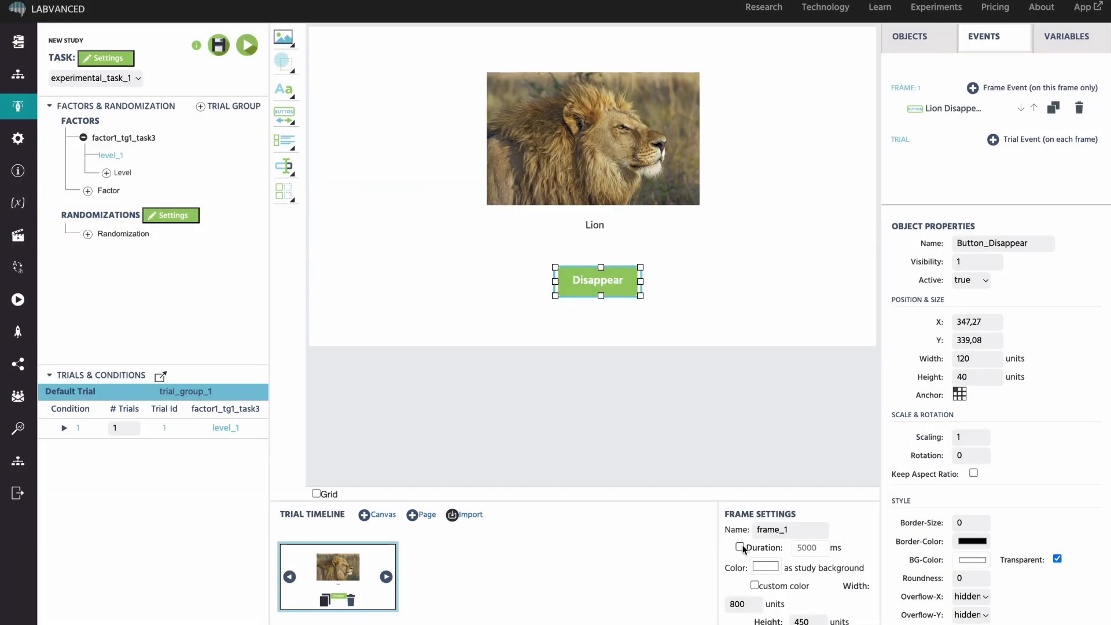
left_click(424, 254)
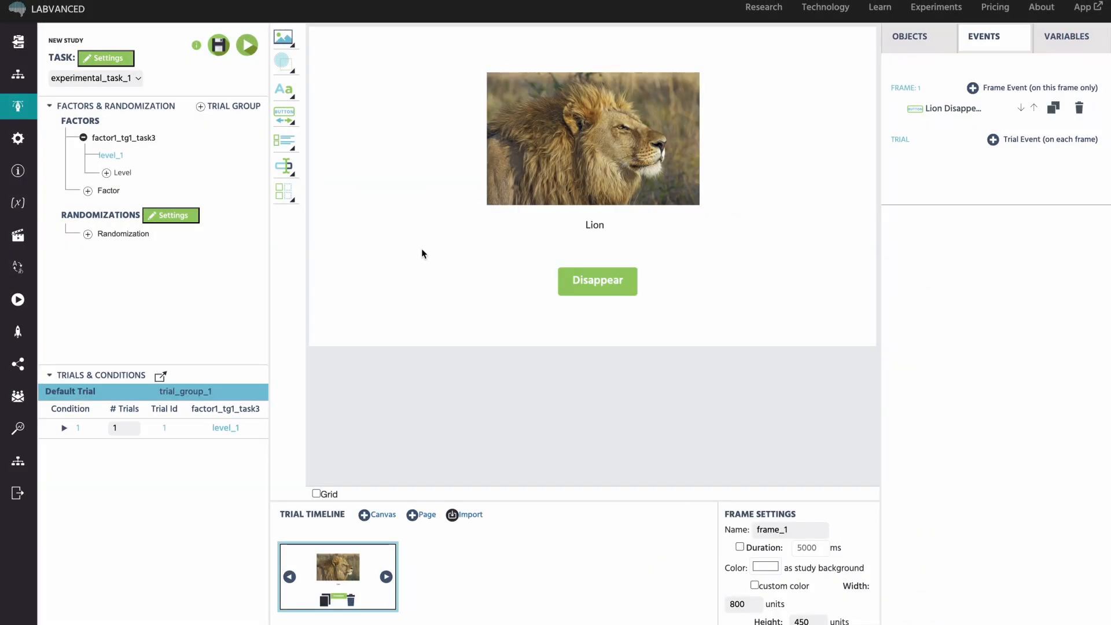
left_click(219, 53)
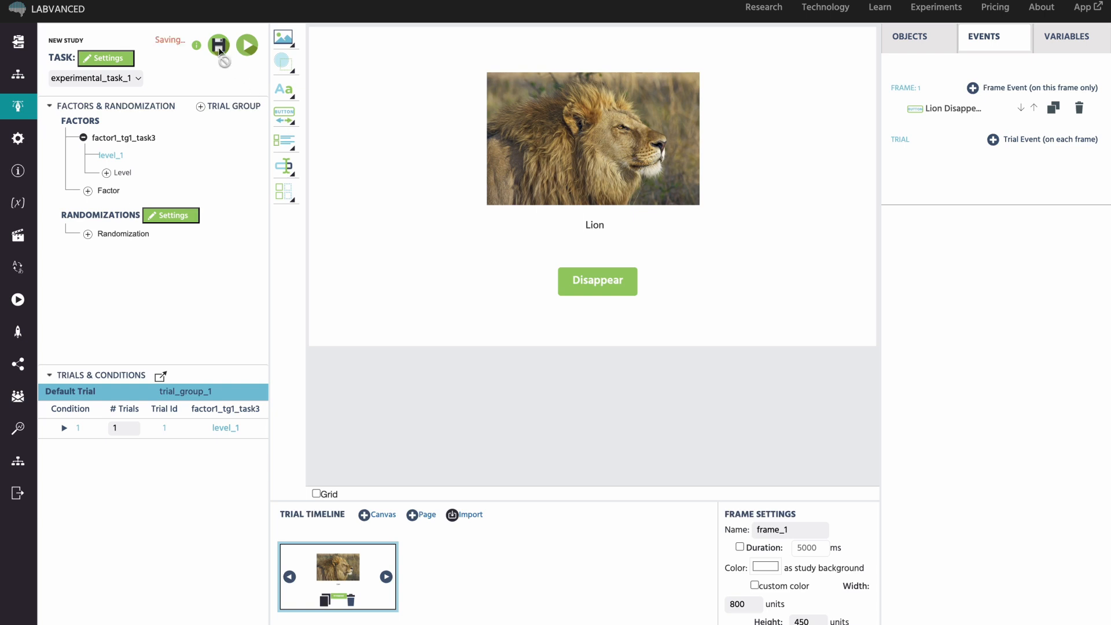
left_click(249, 49)
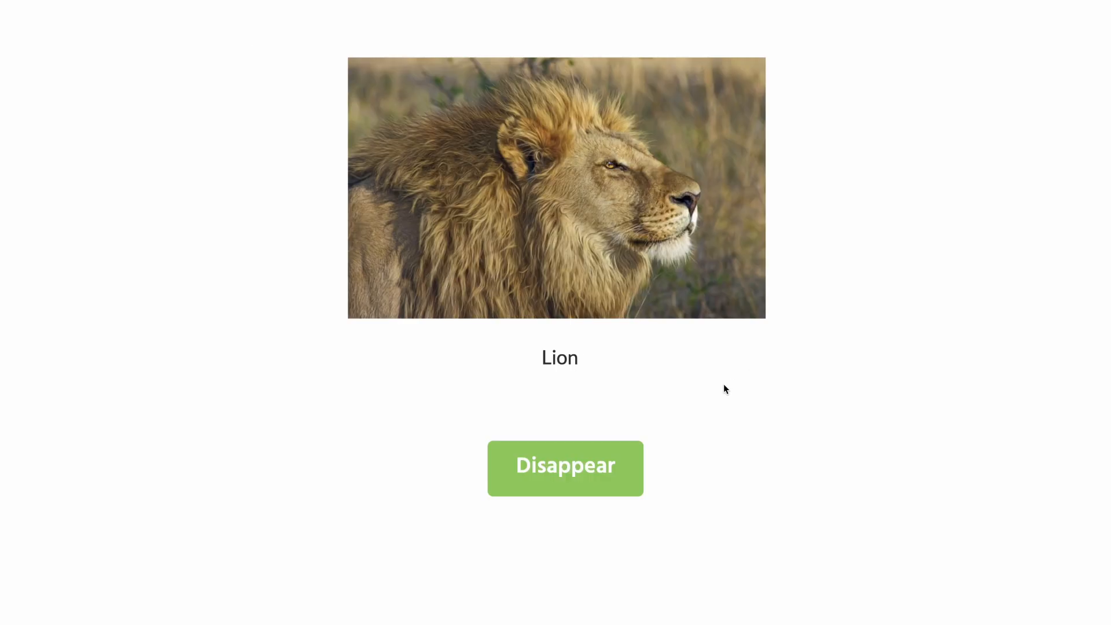
left_click(579, 473)
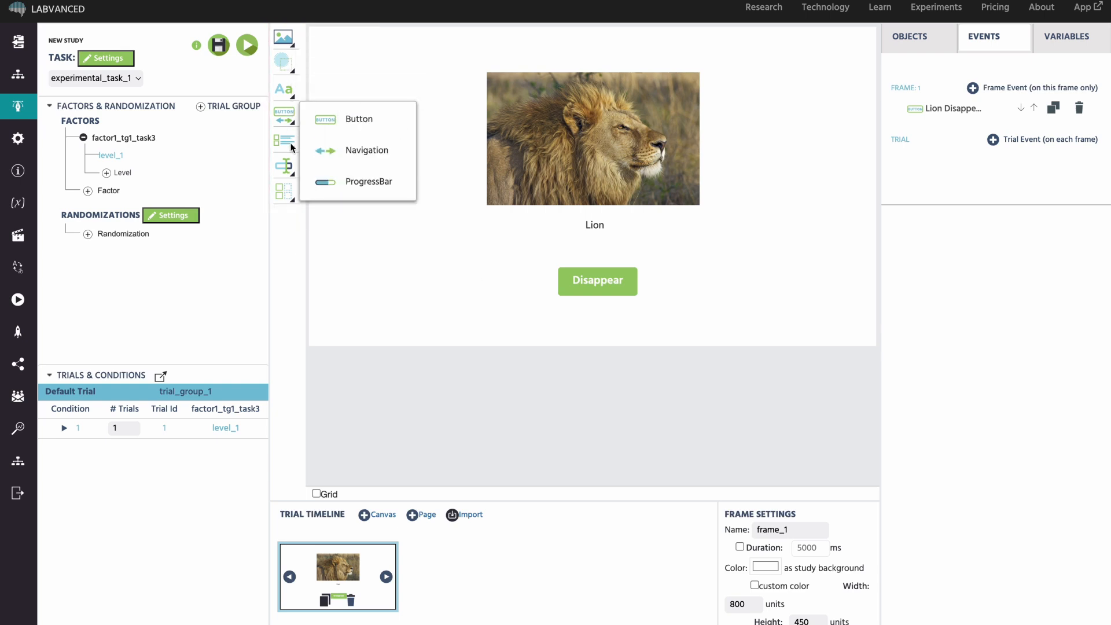
Order the frame objects as Lion Label, Button_Disappear, then Lion Image.
mouse_move(292, 168)
mouse_move(291, 196)
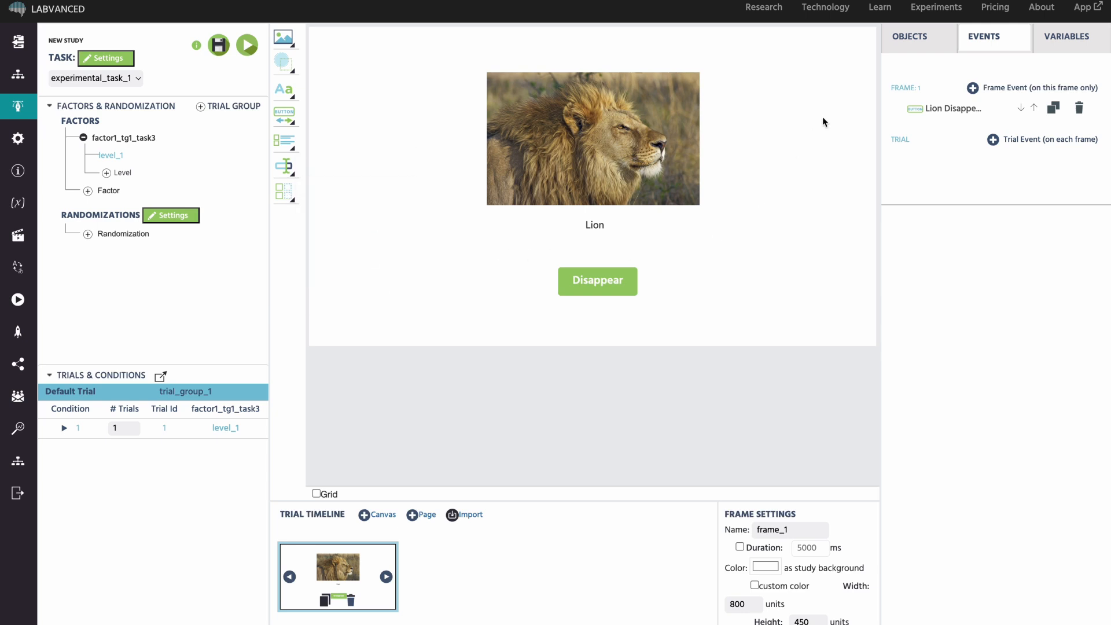
left_click(917, 40)
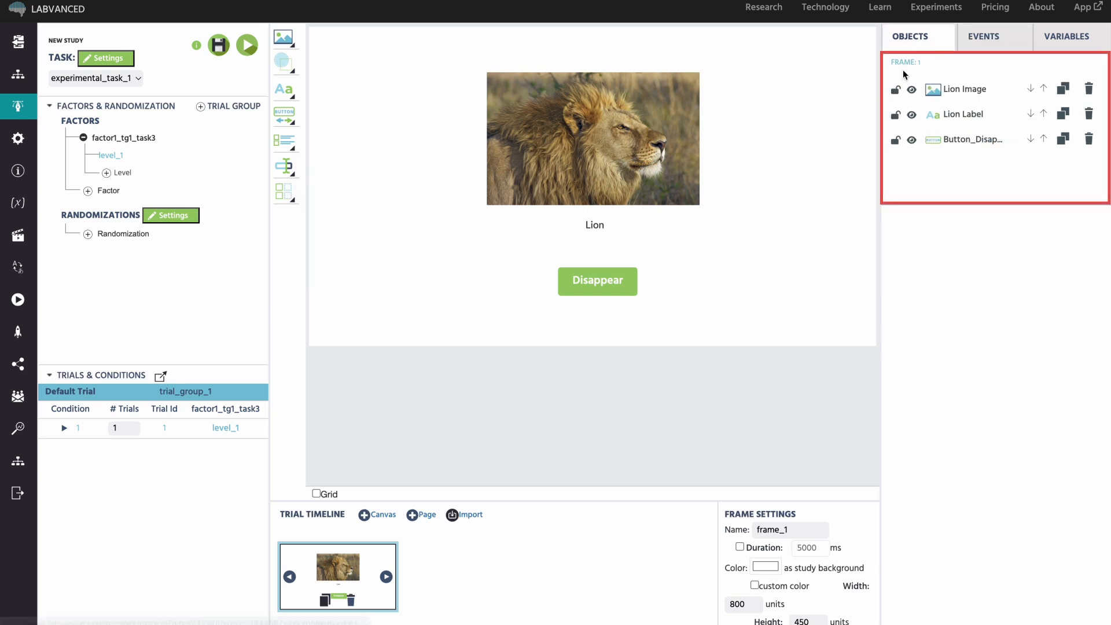
left_click(1044, 114)
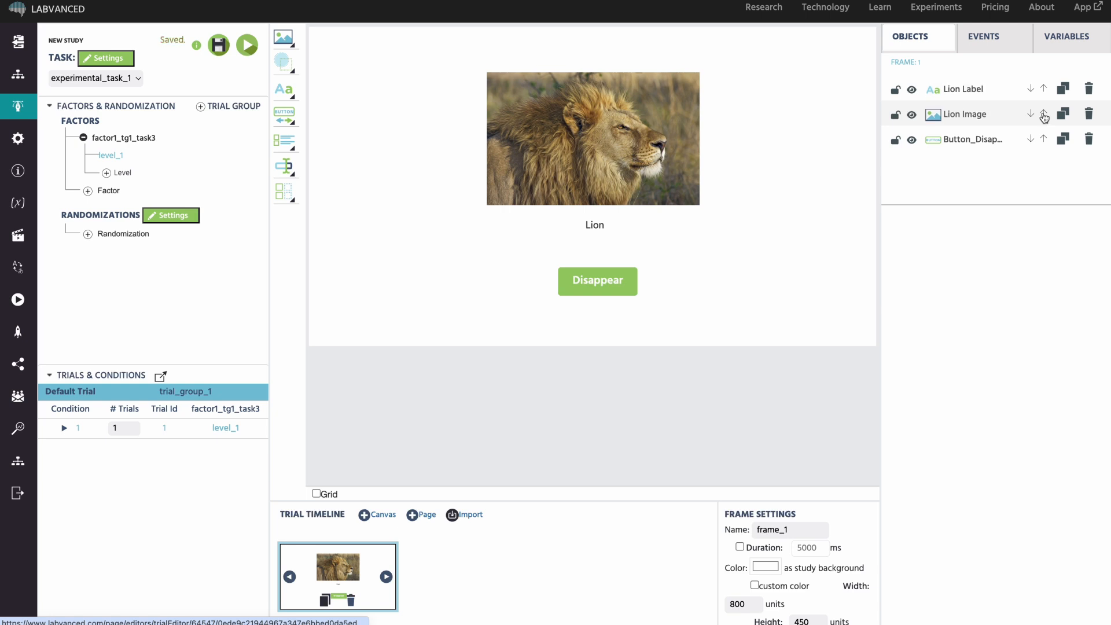
left_click(1030, 114)
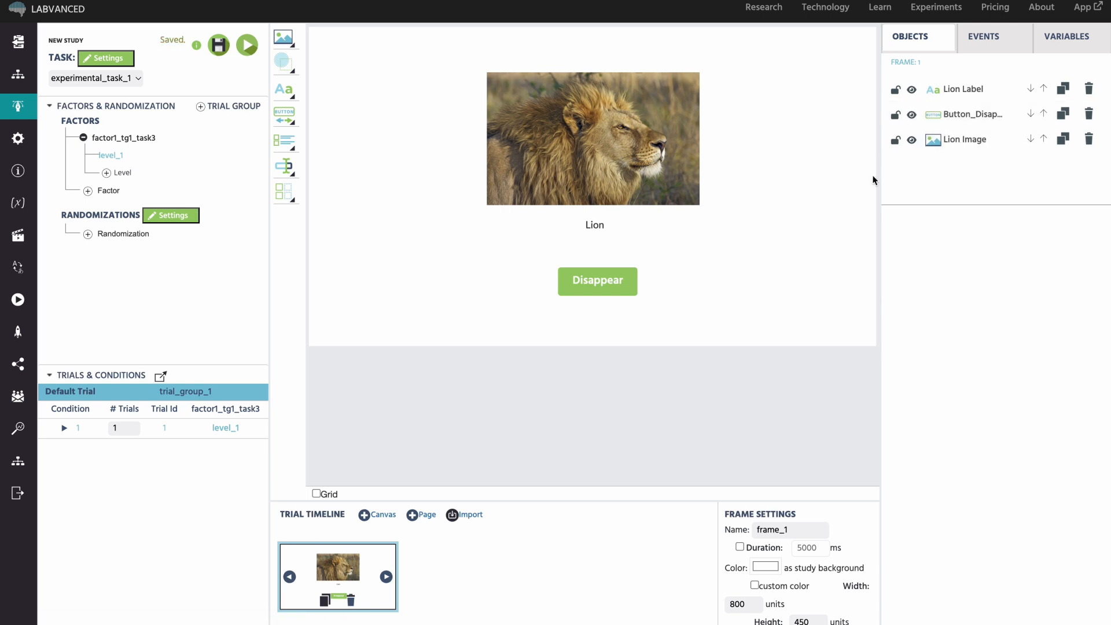
Review the Lion Image properties, then the frame's Events and Variables tabs.
left_click(596, 155)
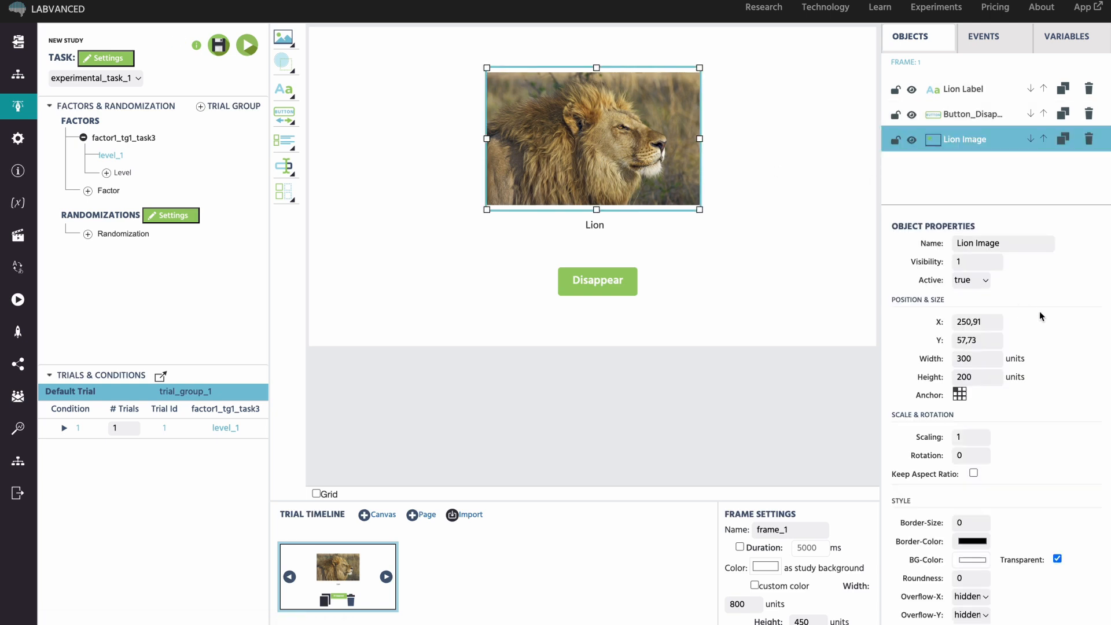
scroll(1039, 312, "down", 3)
scroll(1040, 315, "down", 5)
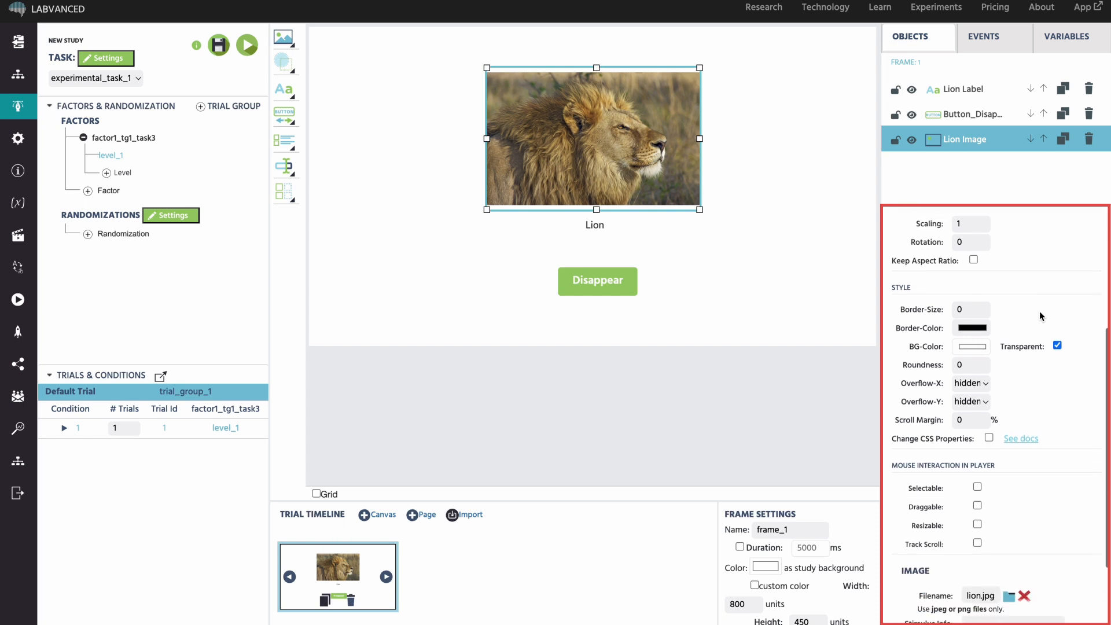
left_click(995, 38)
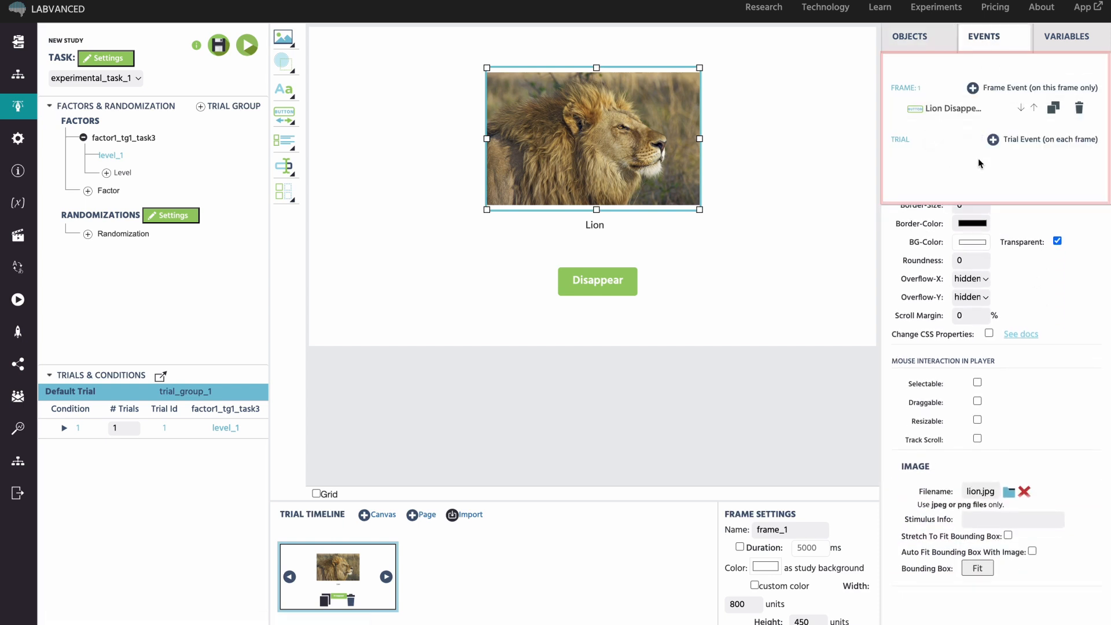
left_click(1072, 36)
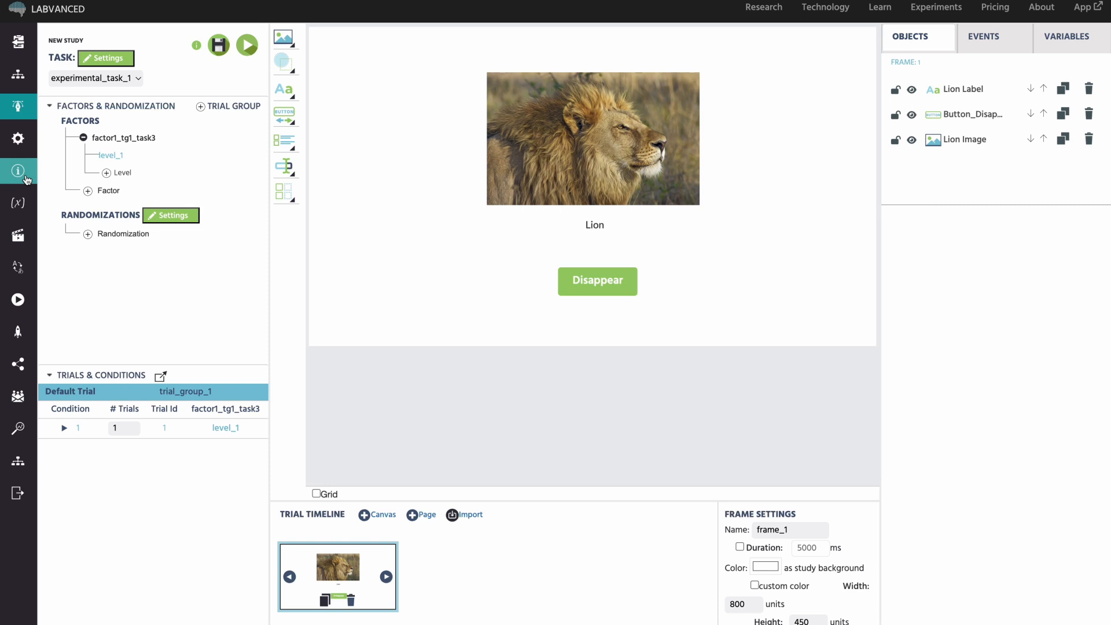
Rename the general_introduction task to 'Intro' and bring up Study Settings.
mouse_move(26, 173)
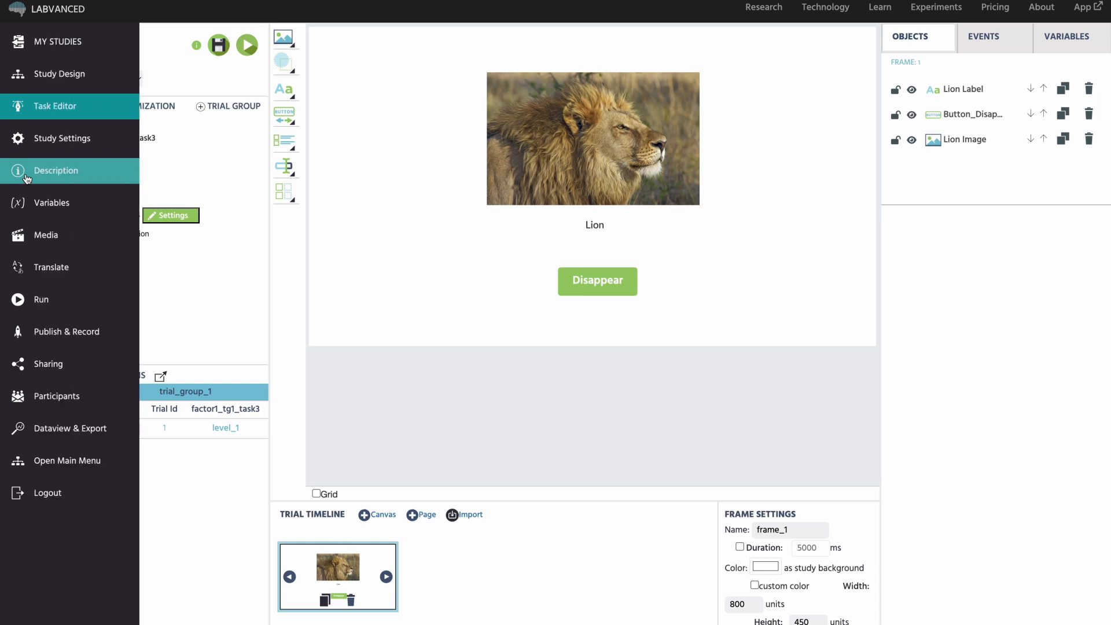
left_click(85, 80)
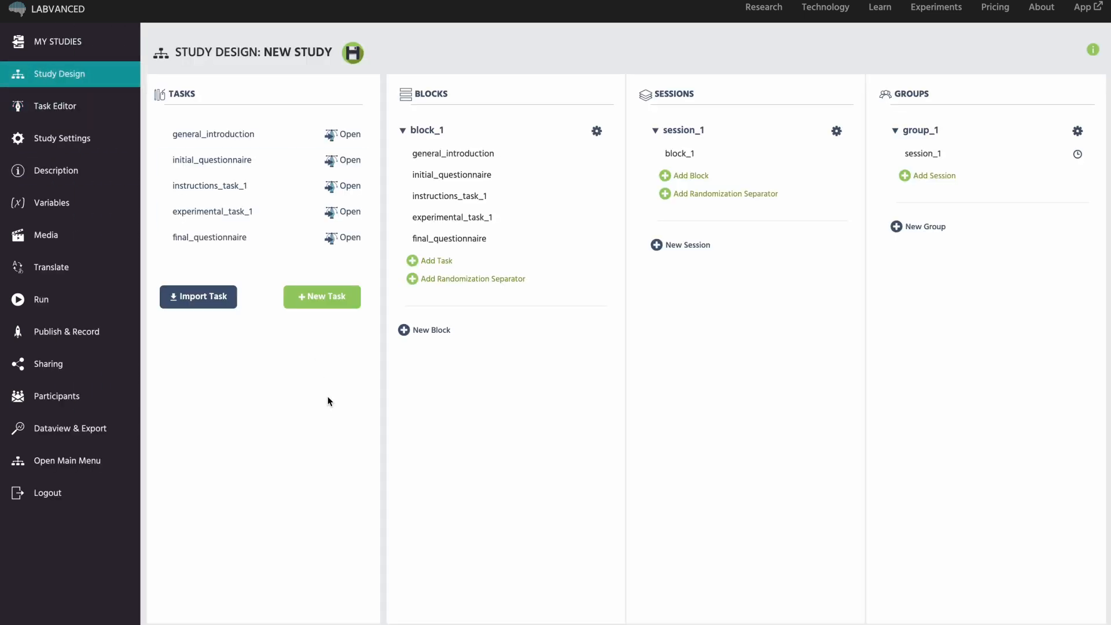
left_click(268, 135)
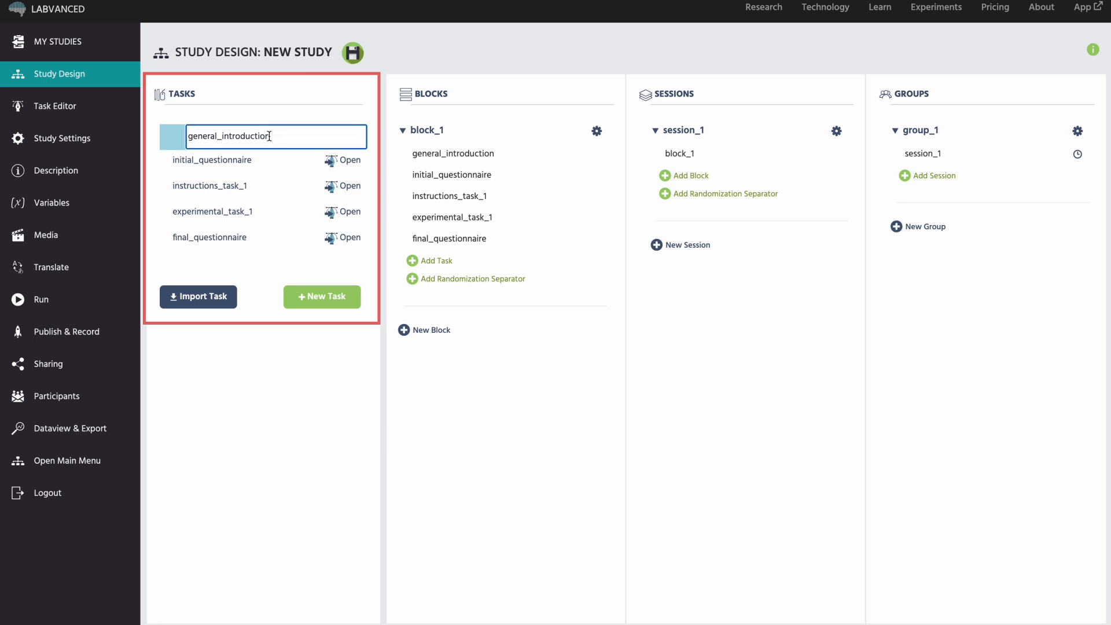
double_click(269, 136)
type("Intro")
key("Return")
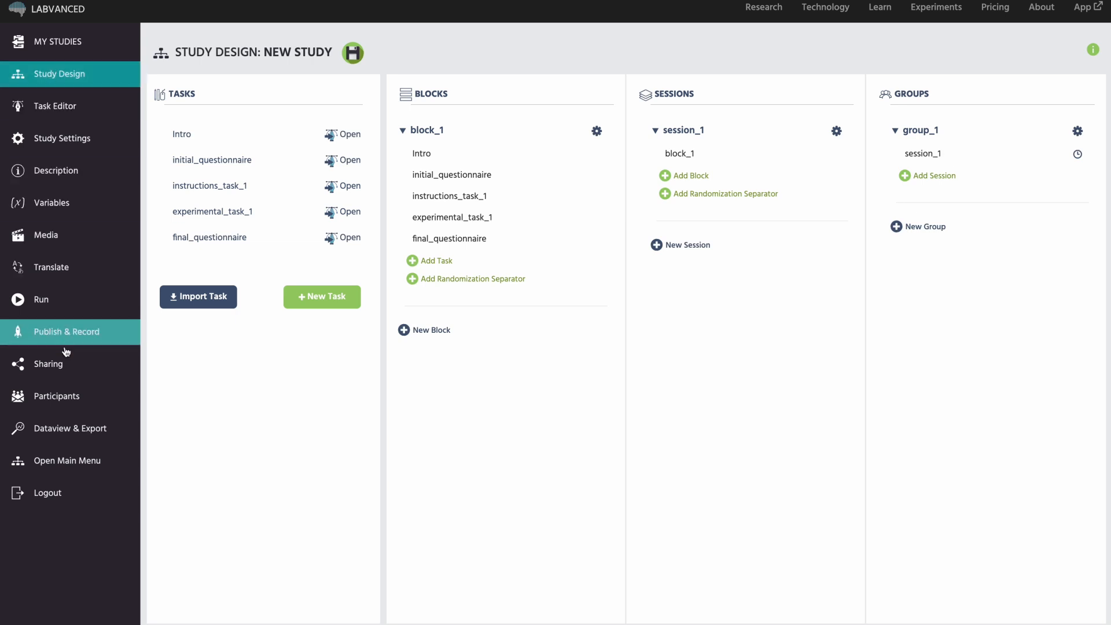
left_click(74, 139)
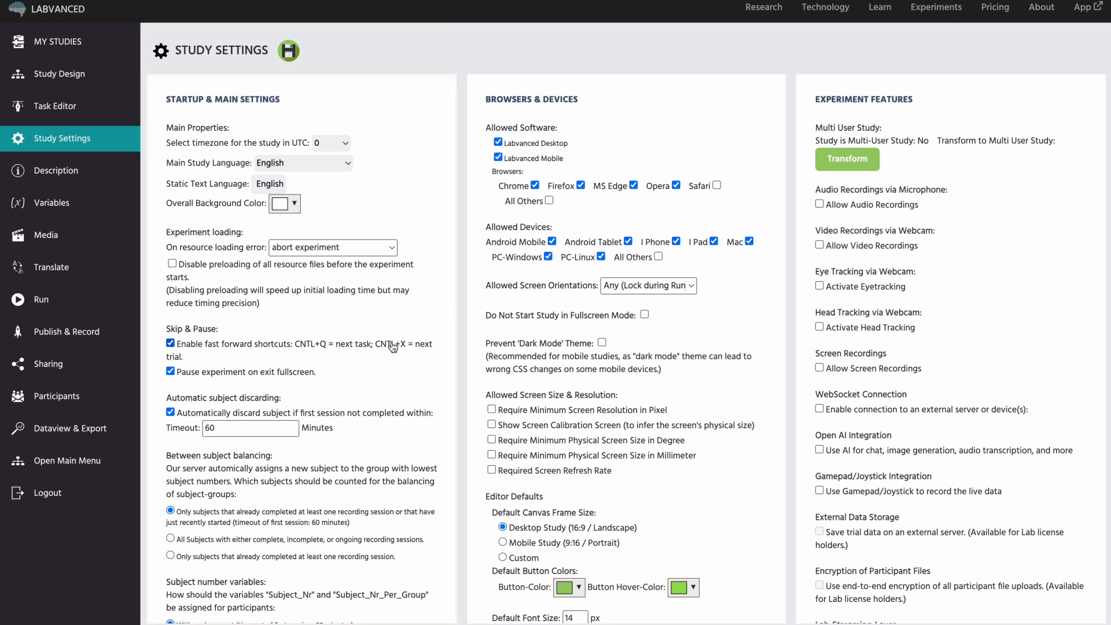
Allow video and audio recordings for the study, confirming both prompts.
scroll(392, 346, "down", 3)
scroll(393, 346, "down", 5)
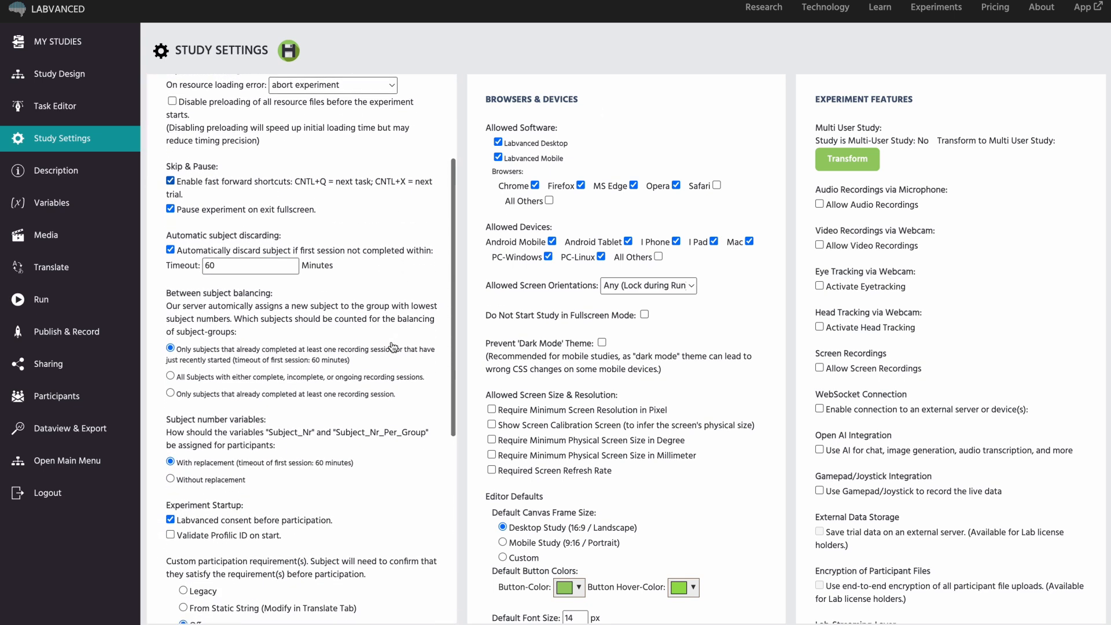
scroll(393, 346, "down", 5)
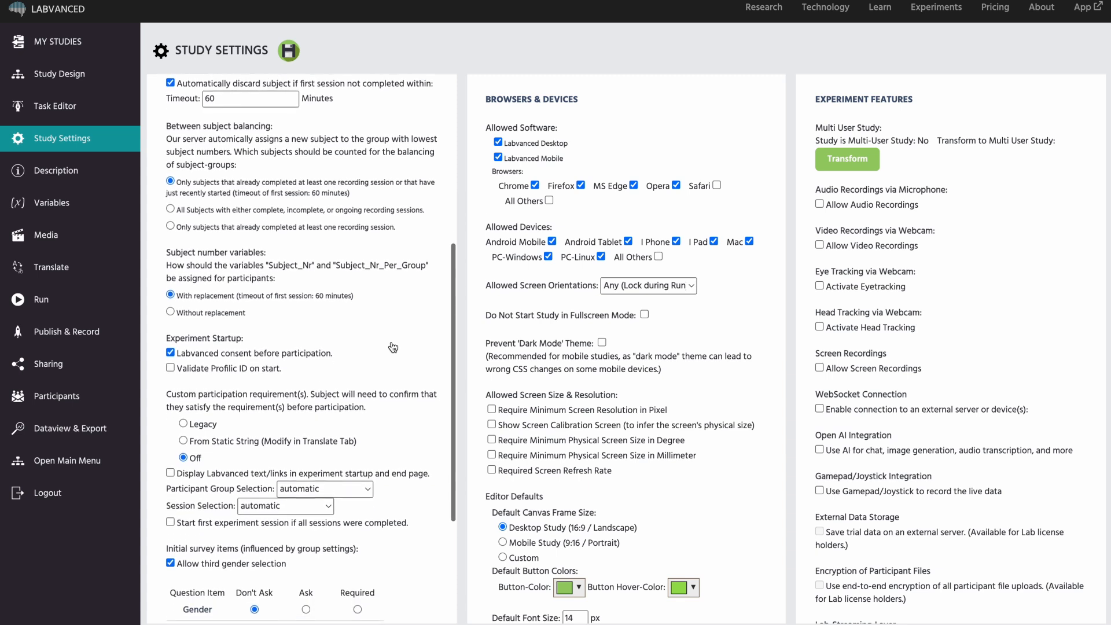
scroll(392, 347, "up", 10)
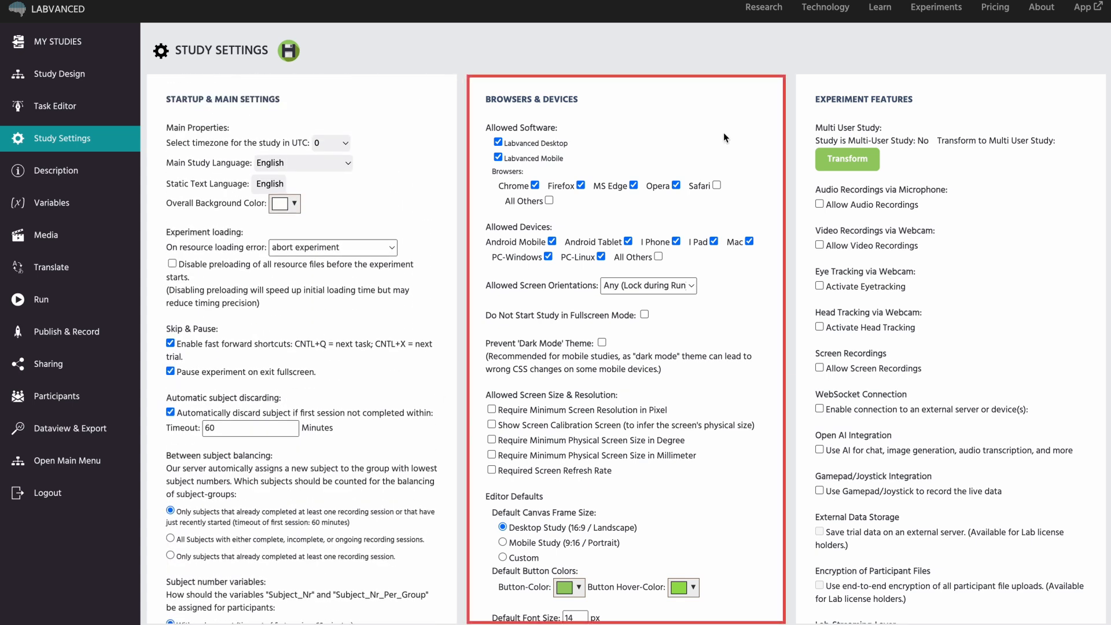
scroll(723, 134, "down", 1)
scroll(723, 137, "up", 1)
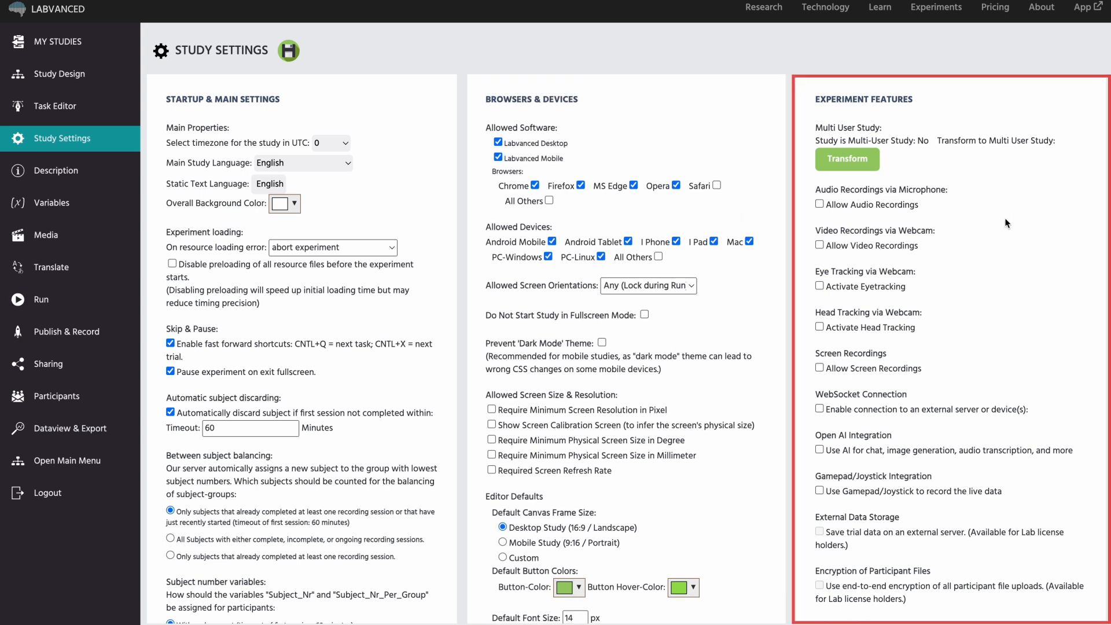
scroll(1005, 222, "down", 1)
left_click(819, 201)
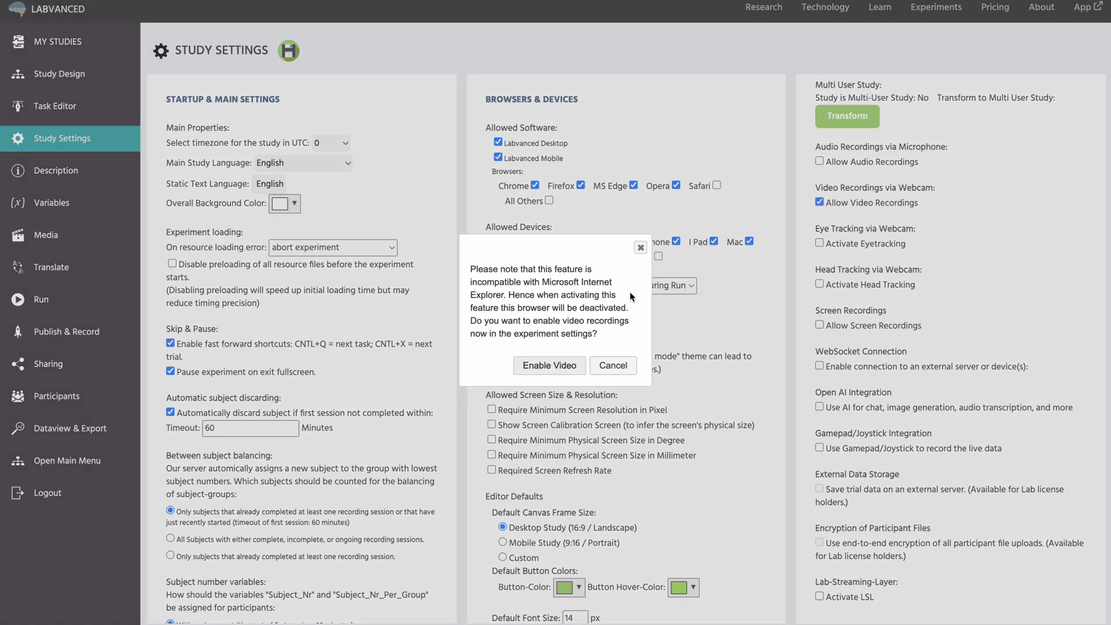
left_click(580, 294)
left_click(819, 161)
left_click(573, 362)
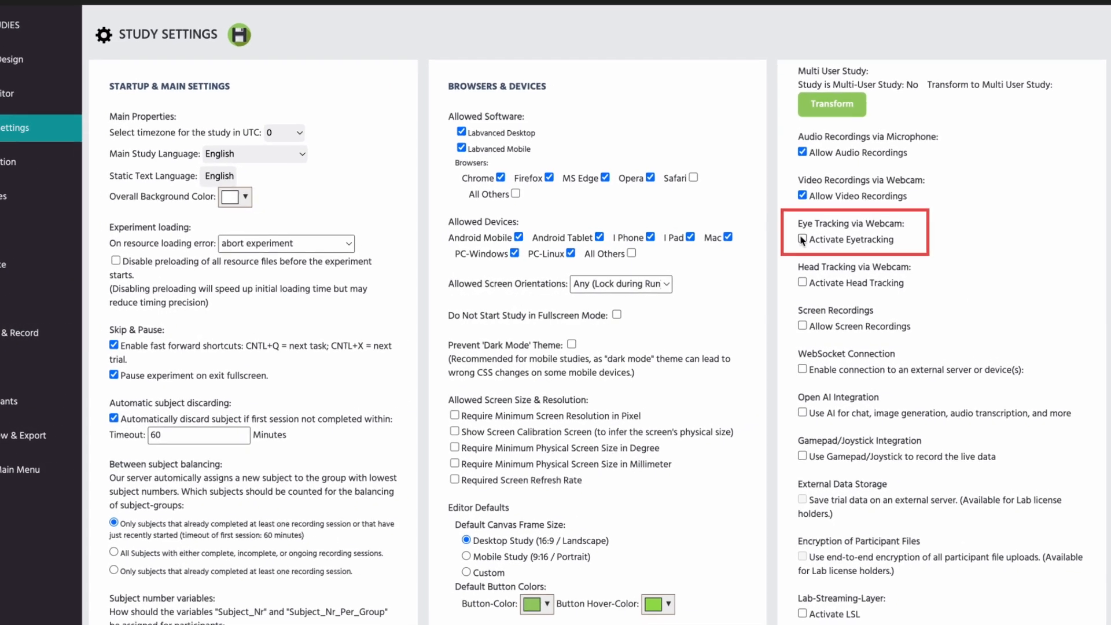
Activate eyetracking with infant friendly mode on, then bring up the Publish & Record requirements.
left_click(802, 238)
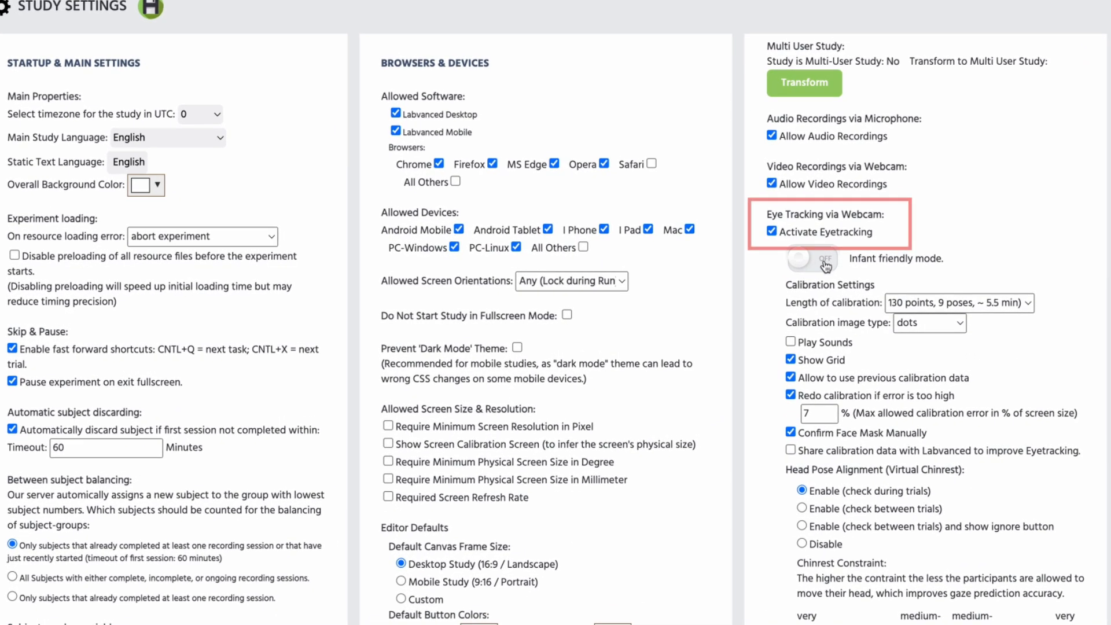
left_click(823, 265)
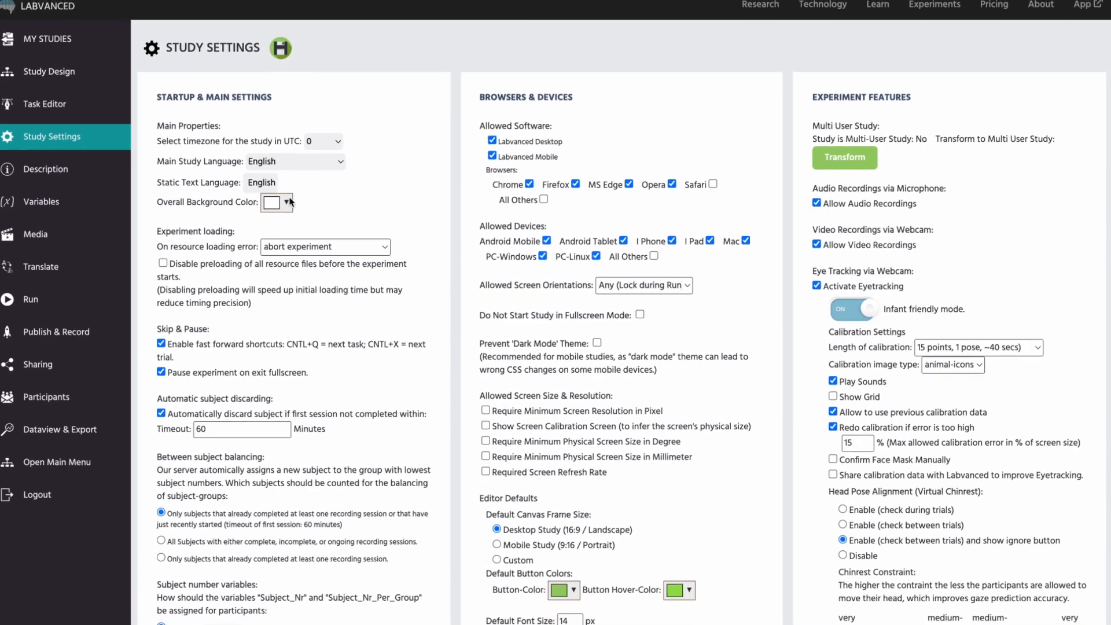
left_click(73, 332)
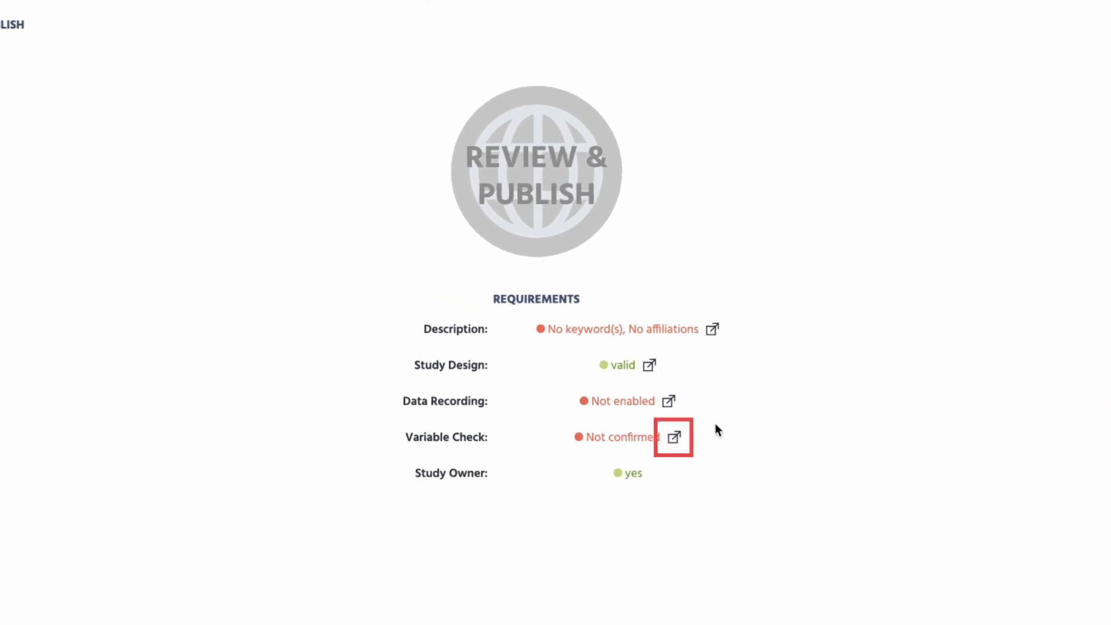
Confirm the study variables via the Variable Check, then go to Dataview & Export.
left_click(674, 436)
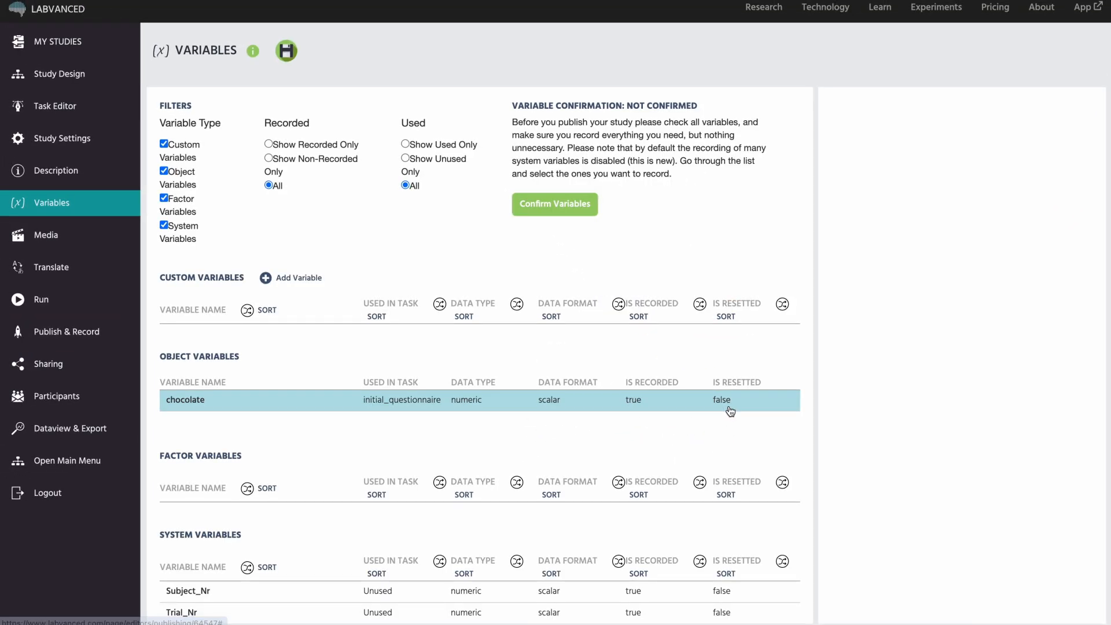
left_click(576, 203)
left_click(67, 331)
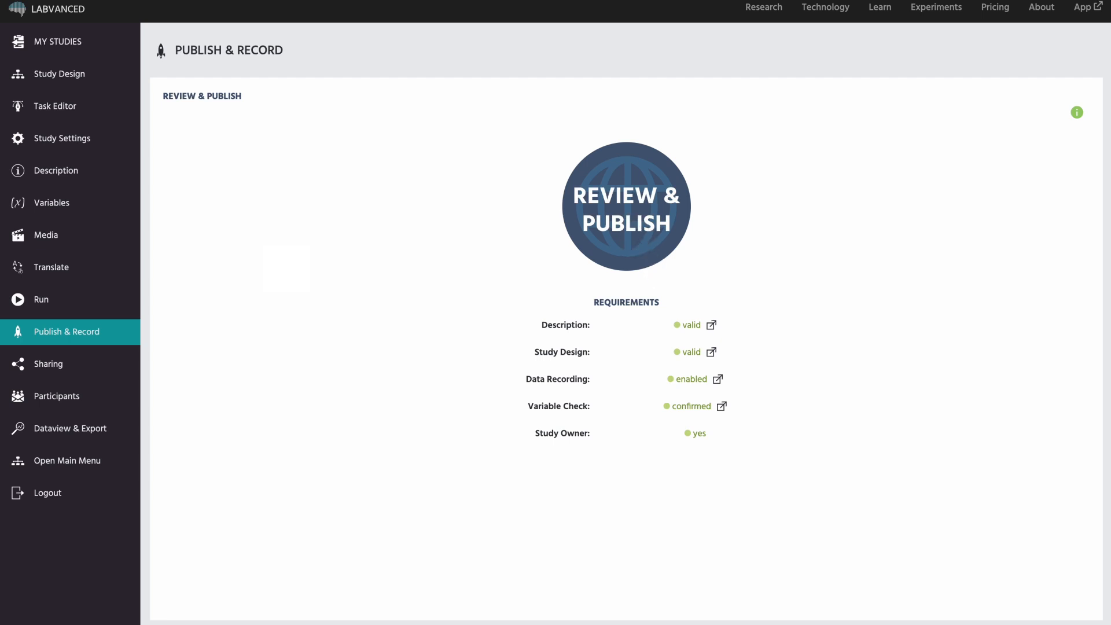
left_click(92, 433)
Download the completed Chrome recording's data as a zip file.
left_click(366, 152)
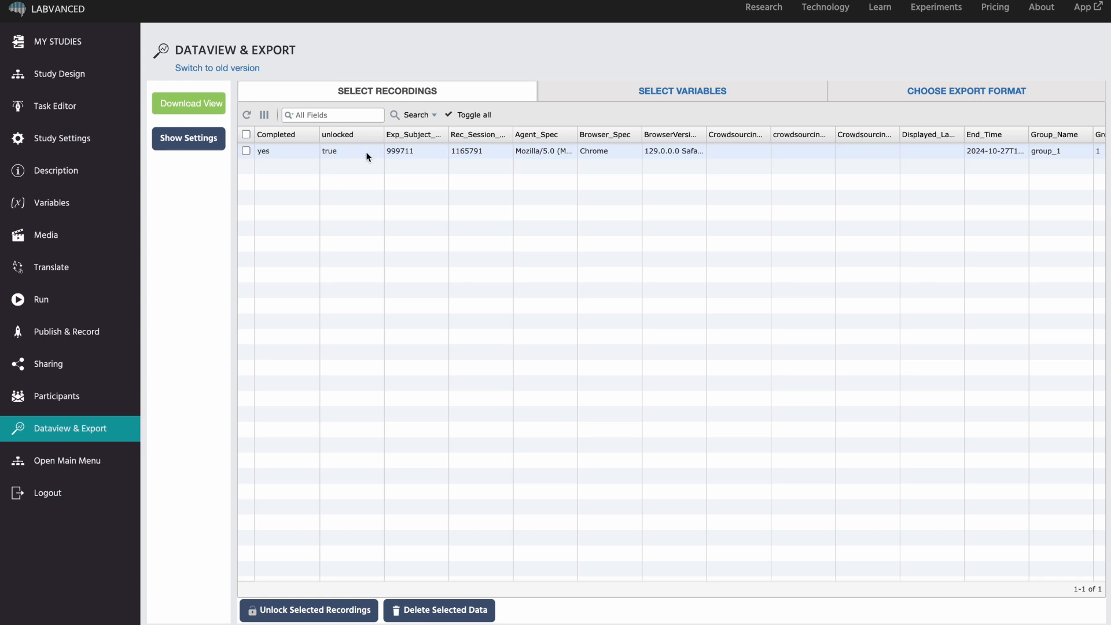
left_click(352, 150)
left_click(210, 110)
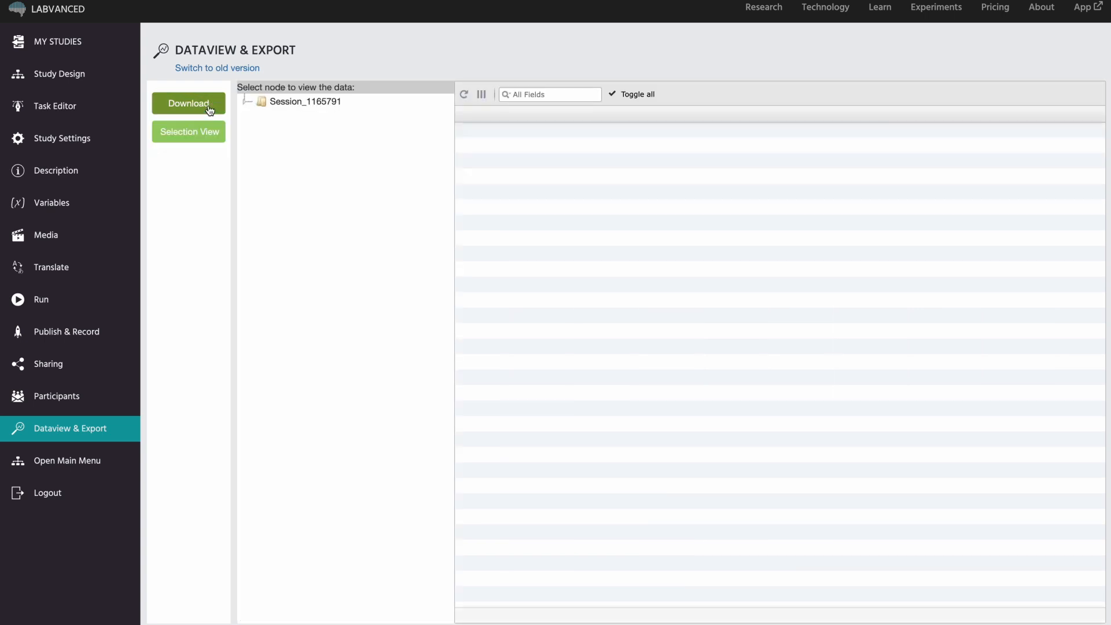
left_click(208, 103)
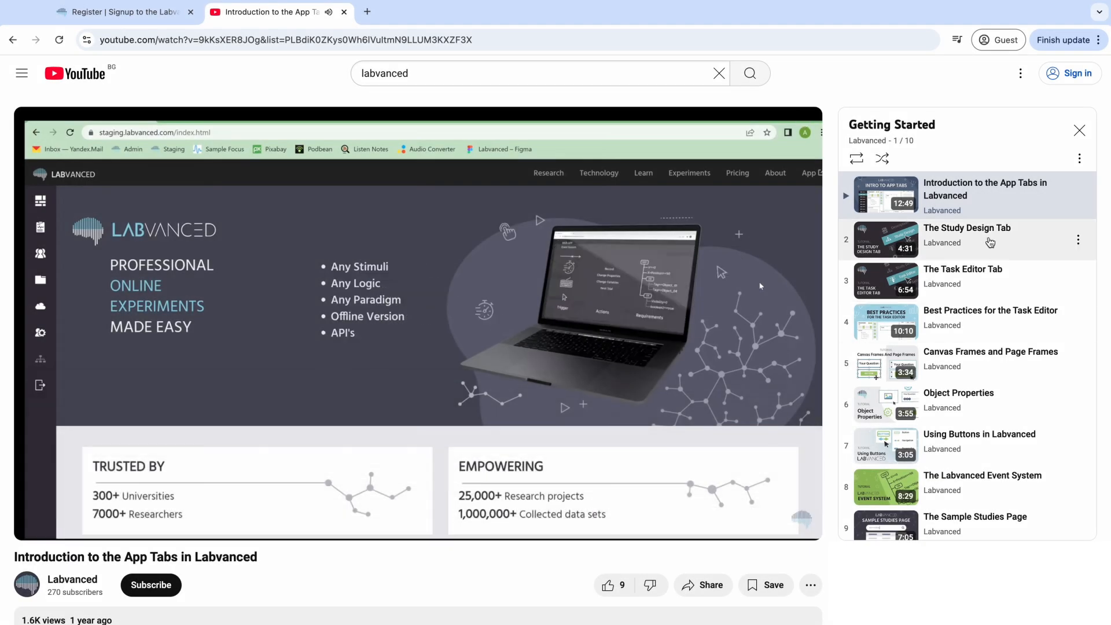
scroll(1021, 257, "down", 1)
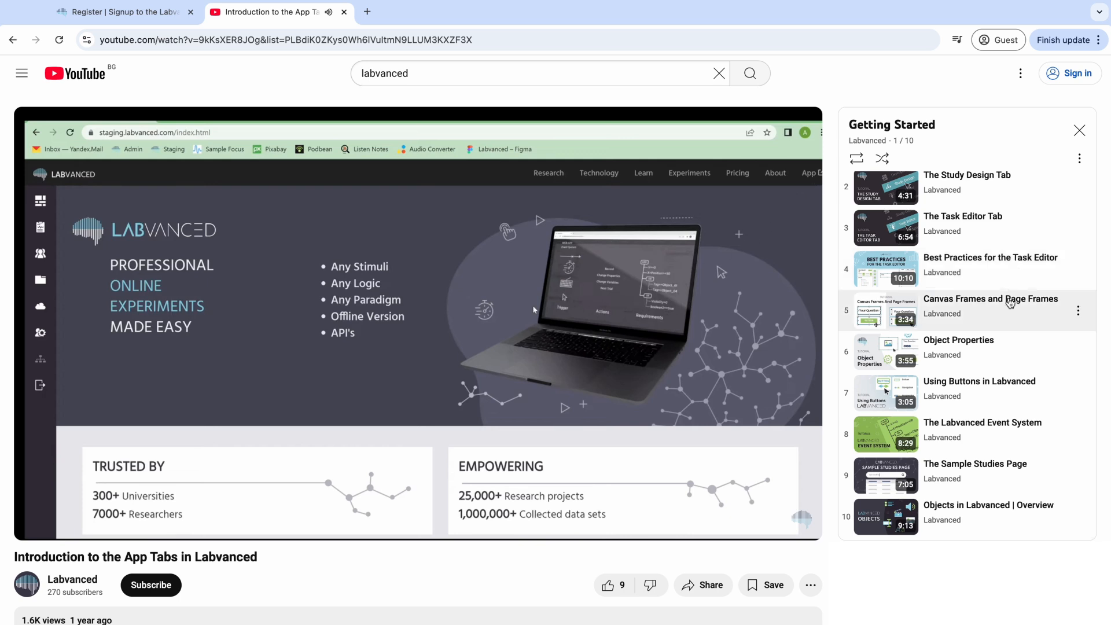